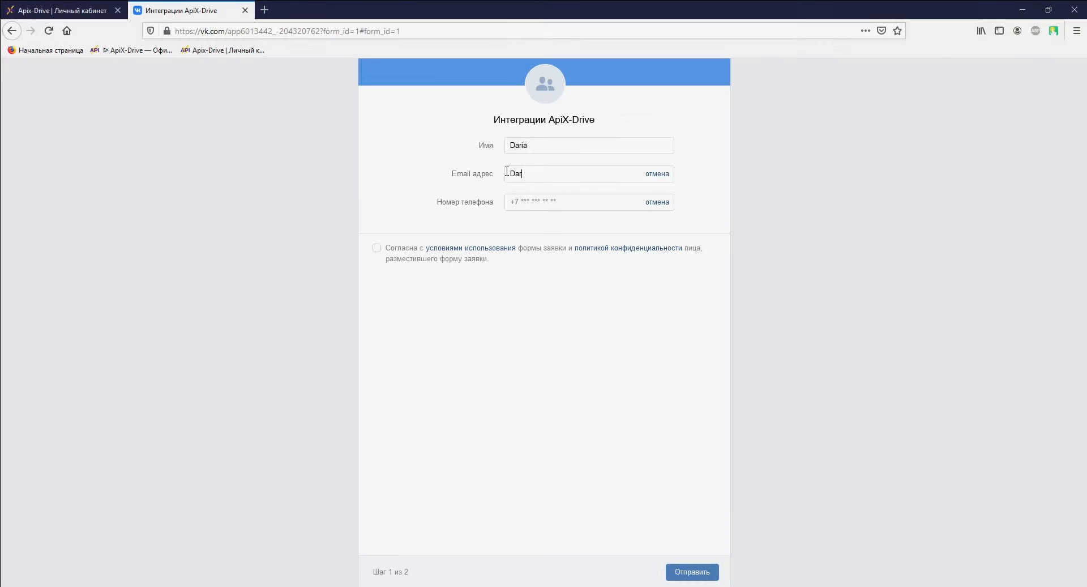
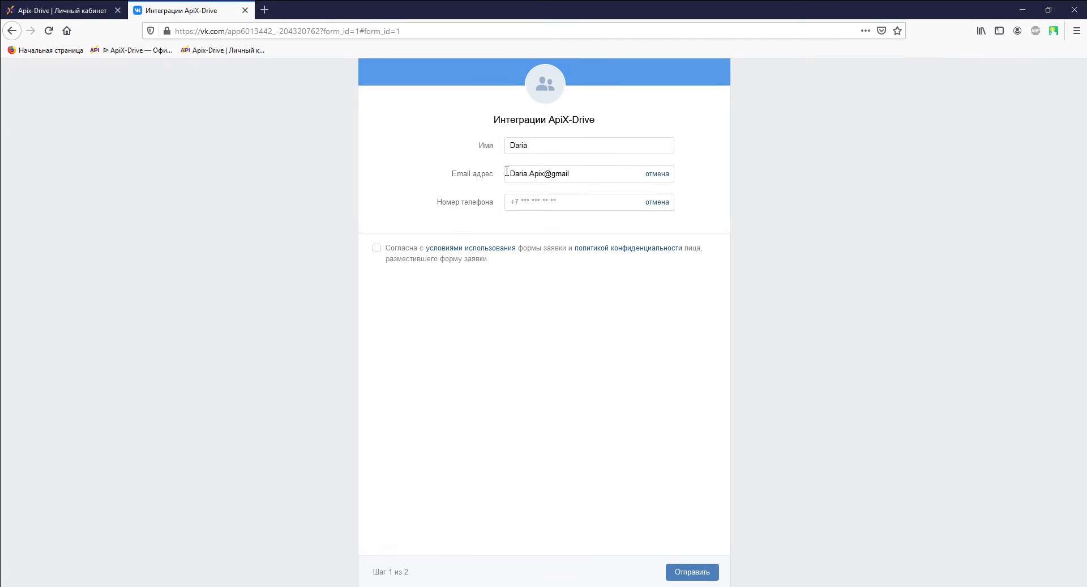
Enter an e-mail and phone number in the VKontakte lead form, accept the terms, and submit it
left_click(508, 197)
type("+380670000000")
left_click(377, 247)
left_click(686, 572)
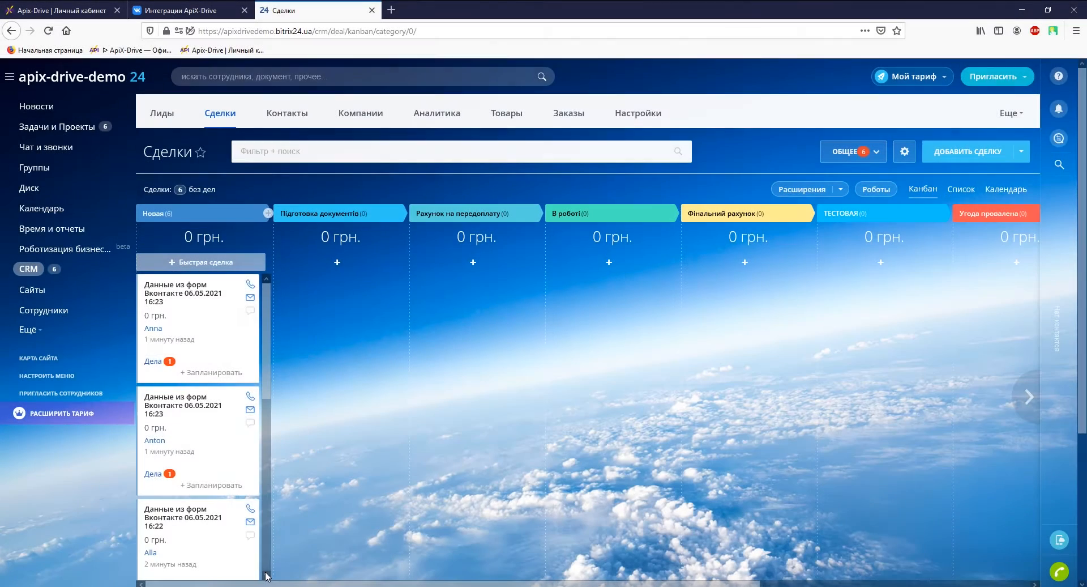
Scroll down the Новая column to review all six VK-form deals
left_click(265, 574)
left_click(265, 573)
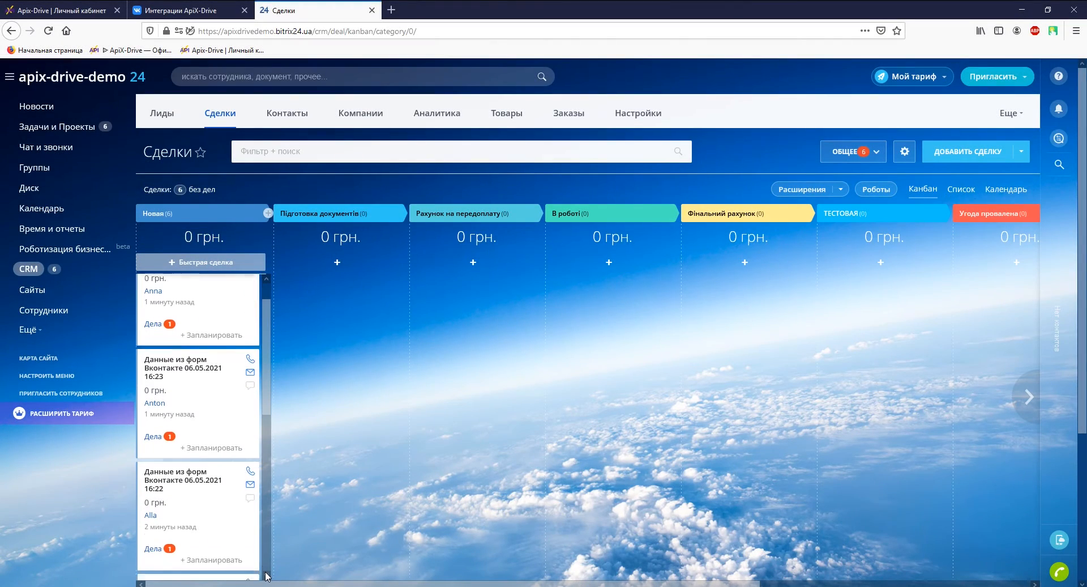
left_click(265, 574)
left_click(265, 573)
left_click(265, 573)
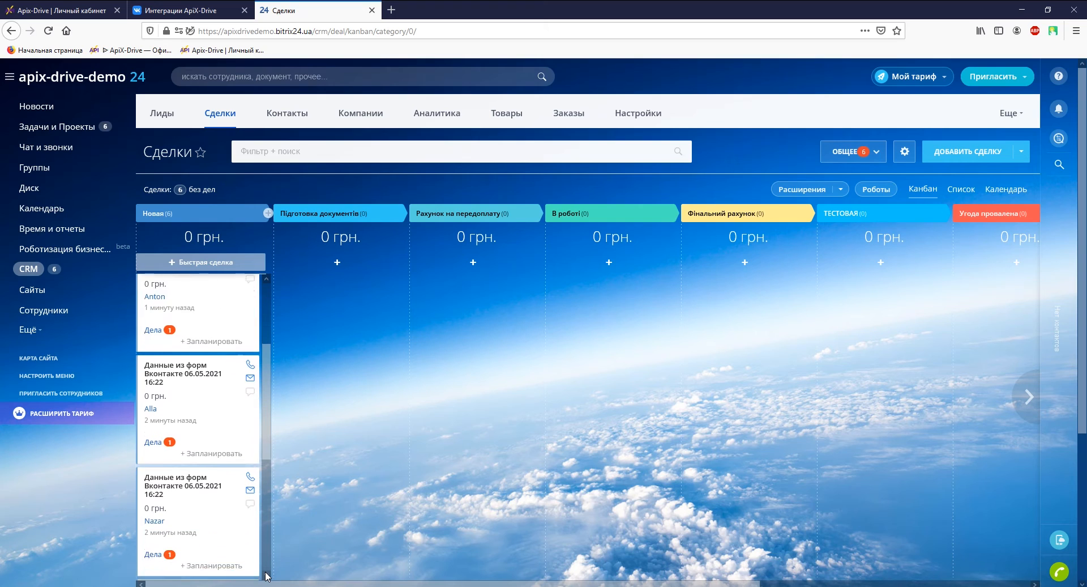
left_click(265, 573)
left_click(266, 574)
left_click(265, 574)
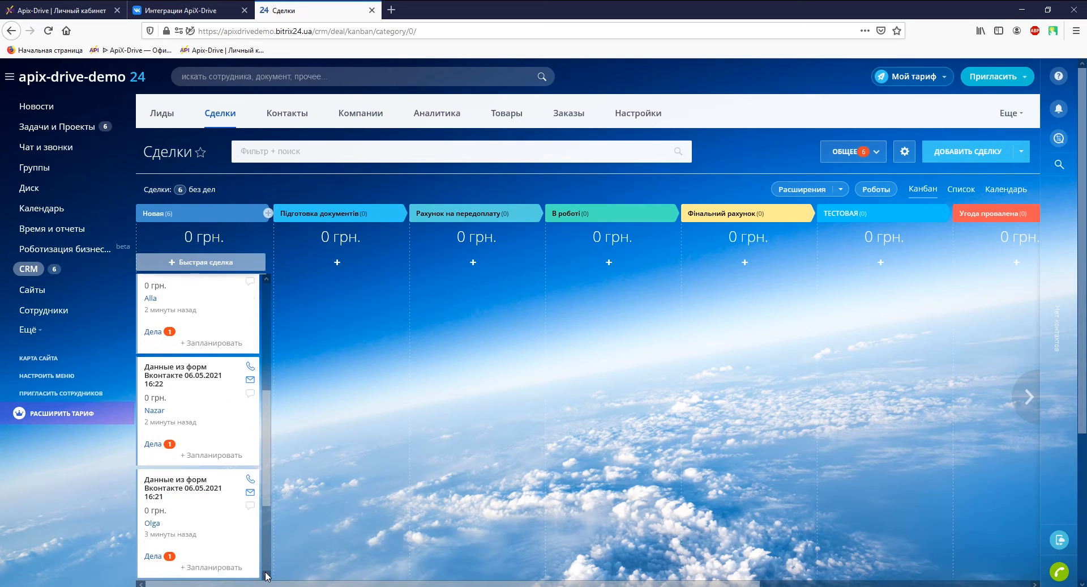
left_click(266, 574)
left_click(266, 574)
left_click(265, 573)
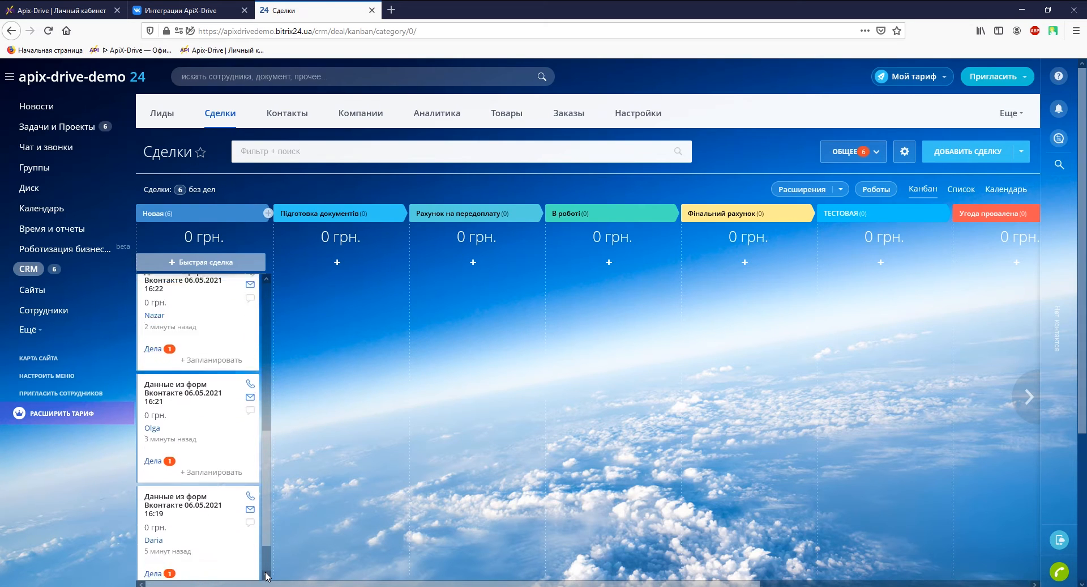
left_click(265, 574)
left_click(266, 573)
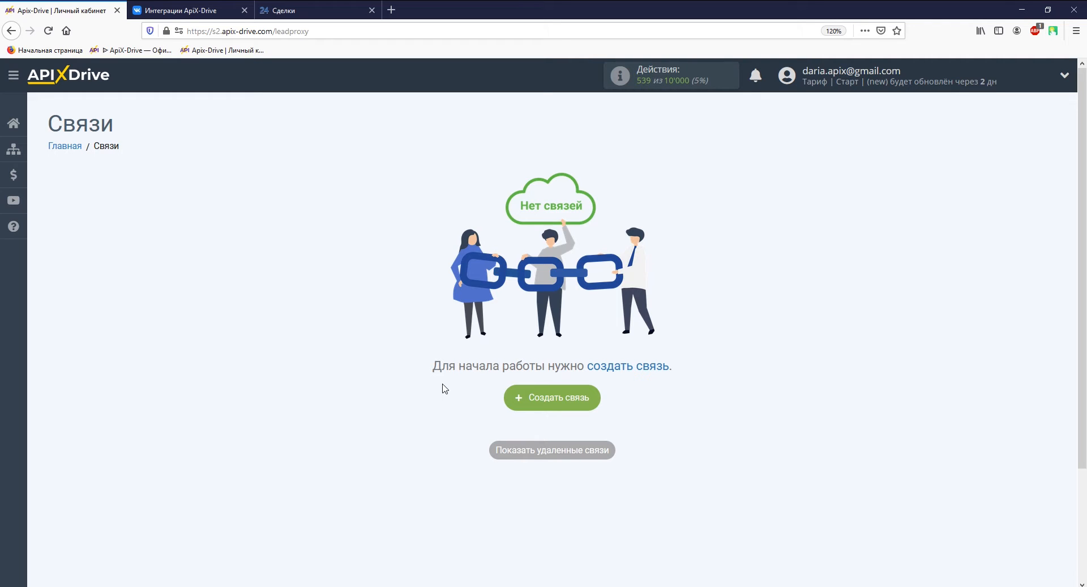
Create a new connection with Вконтакте as the source system
left_click(539, 399)
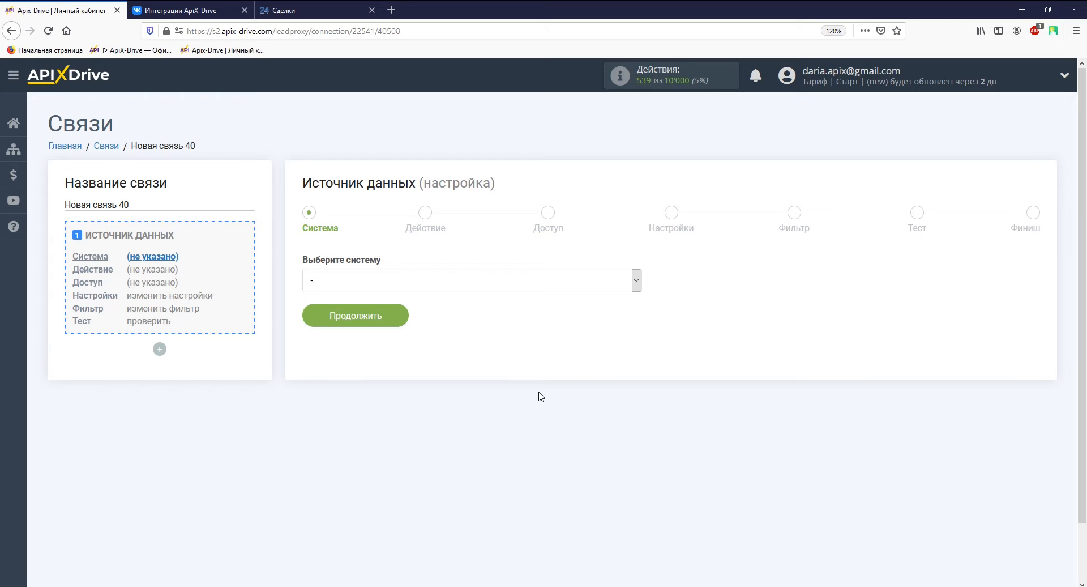
left_click(635, 280)
left_click_drag(636, 303, 640, 557)
left_click(600, 453)
left_click(398, 318)
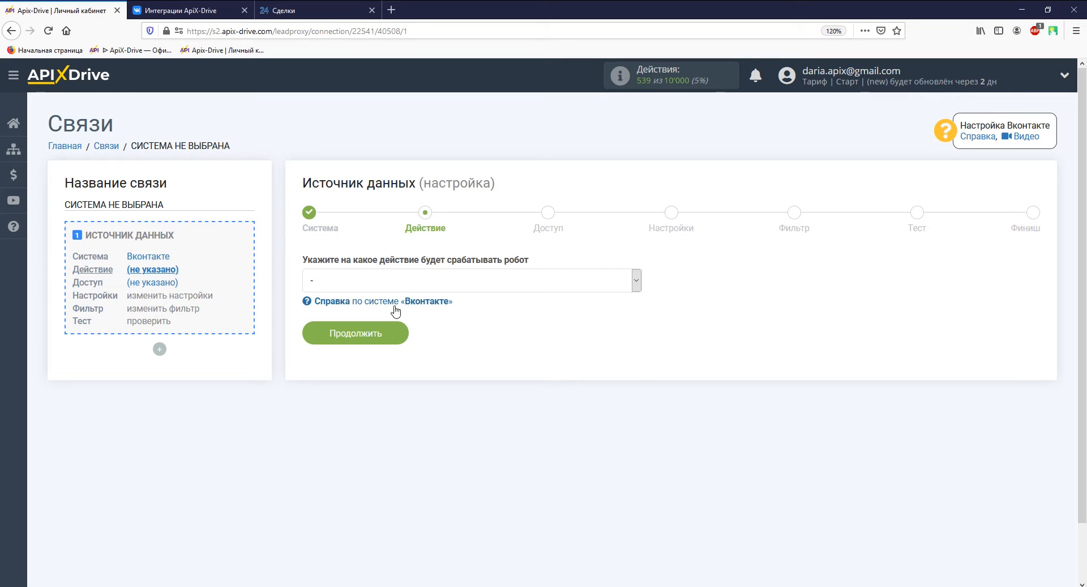
Set the source action to Загрузить лиды (new) and continue to account access
left_click(391, 280)
left_click(391, 331)
left_click(391, 334)
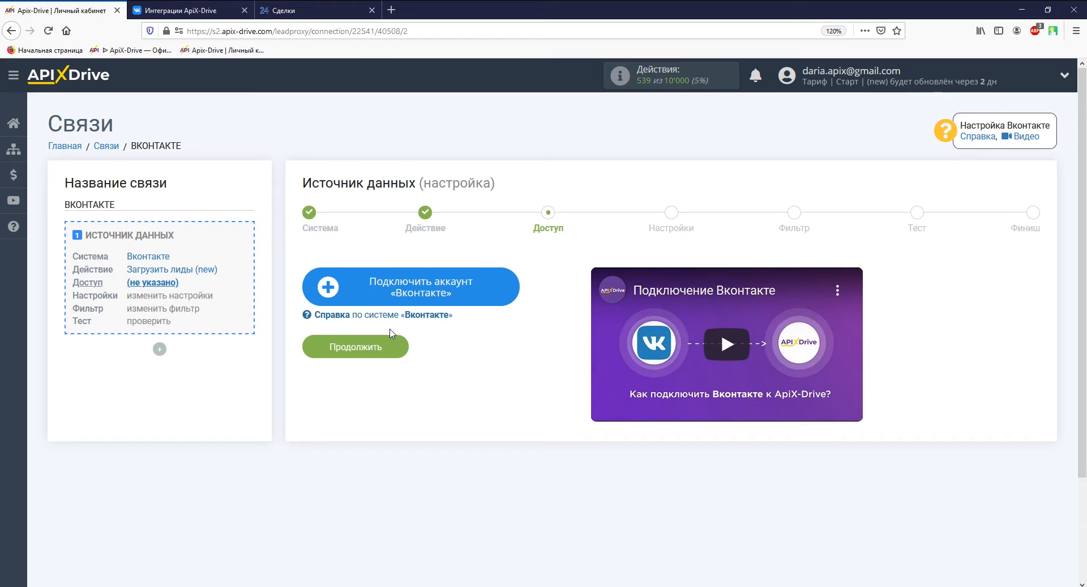
Sign in to VKontakte with the account e-mail and password
left_click(359, 291)
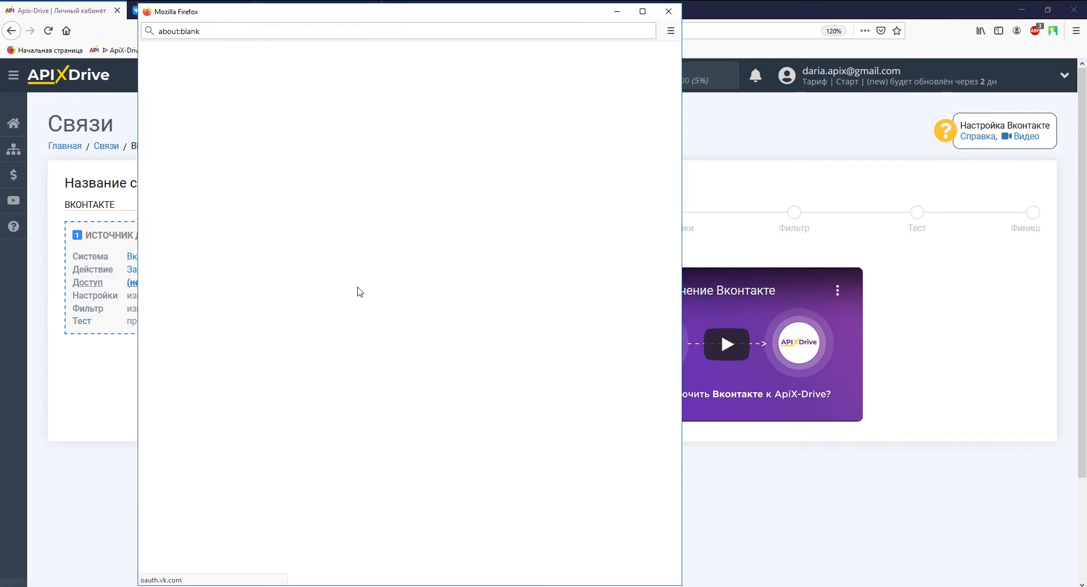
left_click(372, 308)
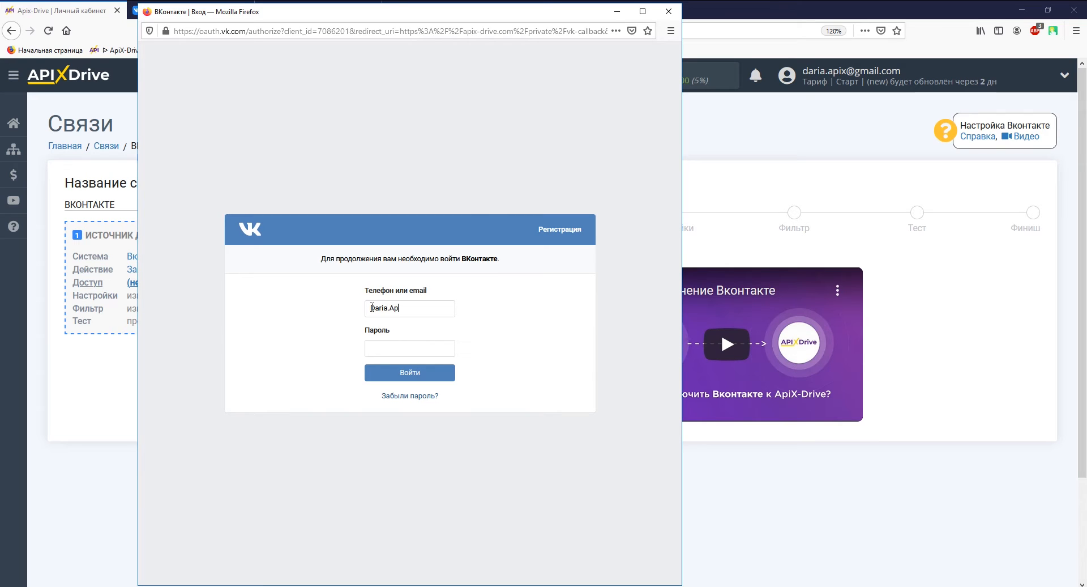
left_click(377, 341)
type("*********")
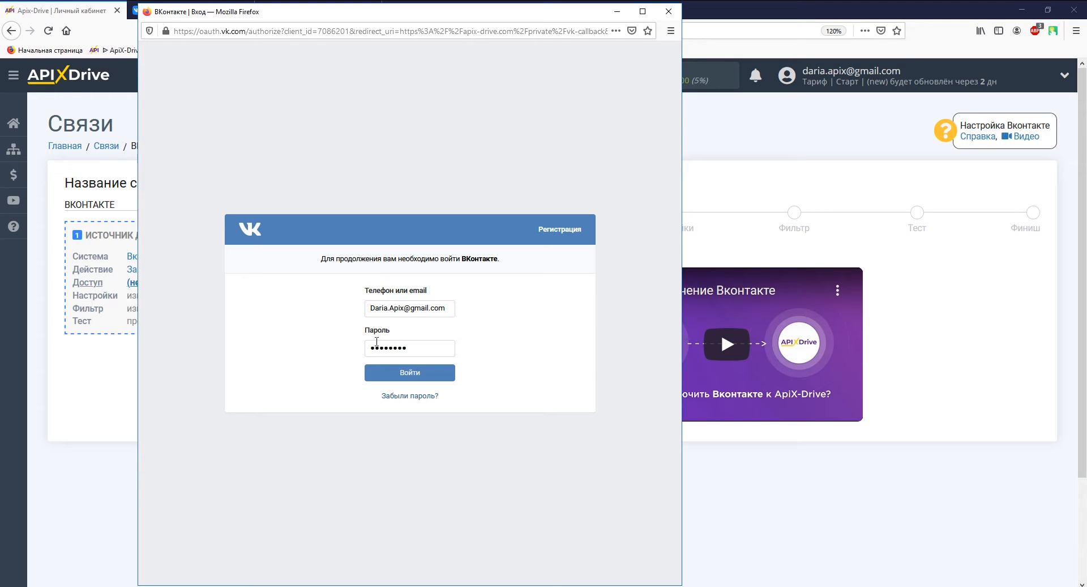
type("*****")
key("Return")
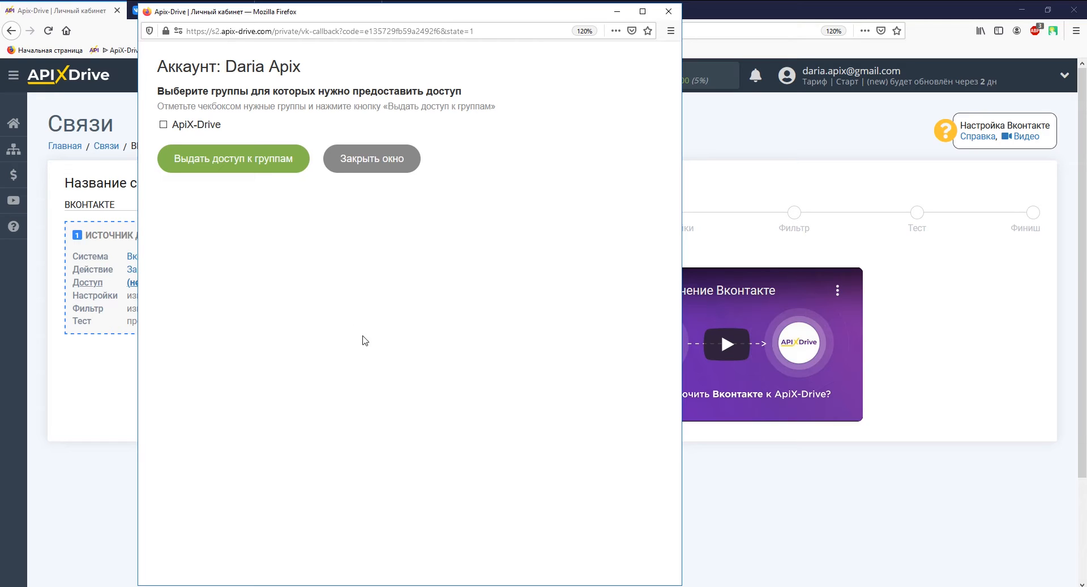
Grant ApiX-Drive access to the ApiX-Drive community and close the access window
left_click(214, 126)
left_click(240, 170)
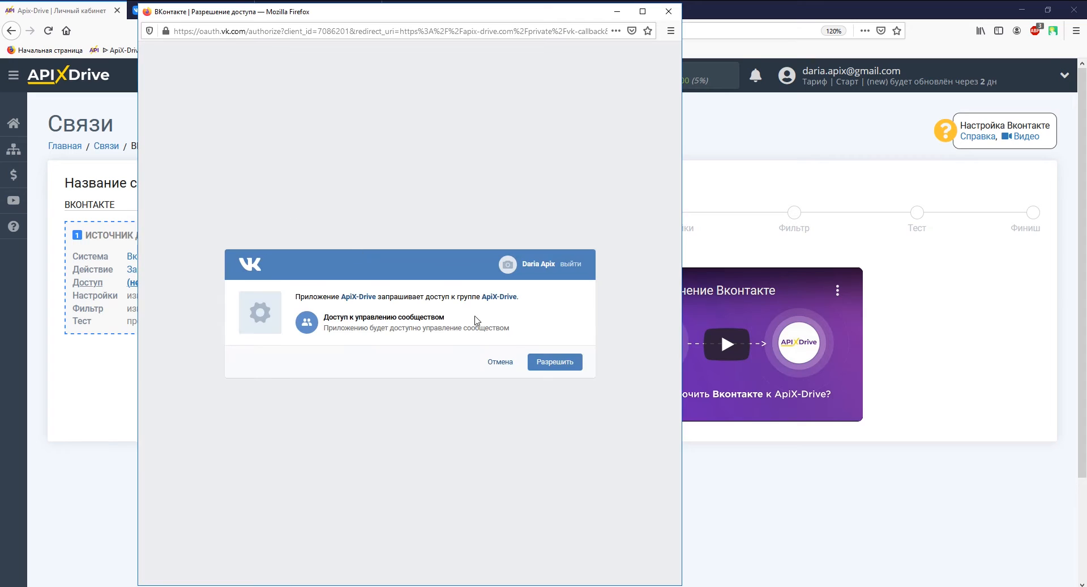
left_click(540, 363)
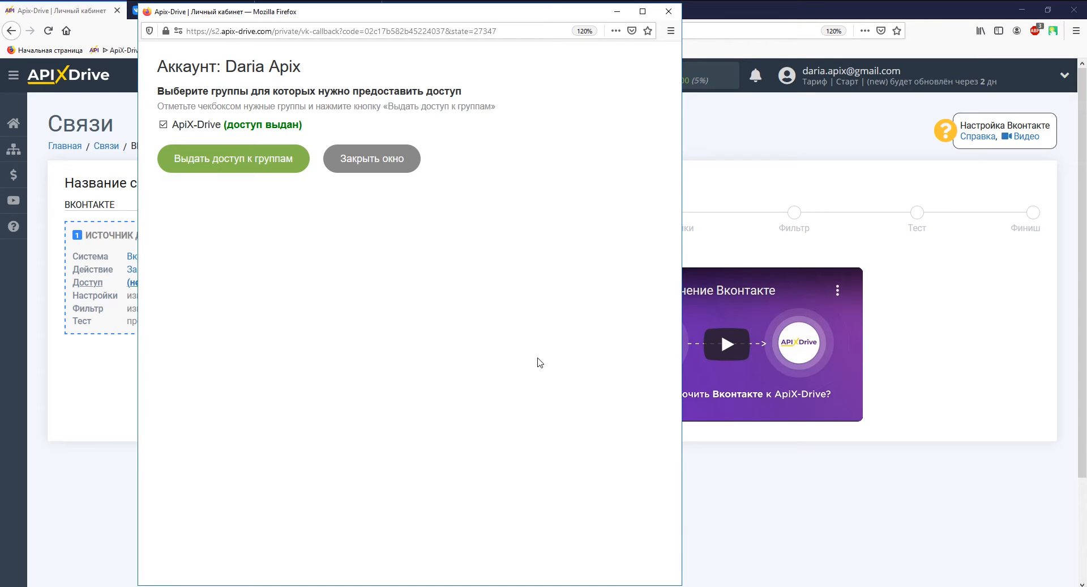
left_click(403, 168)
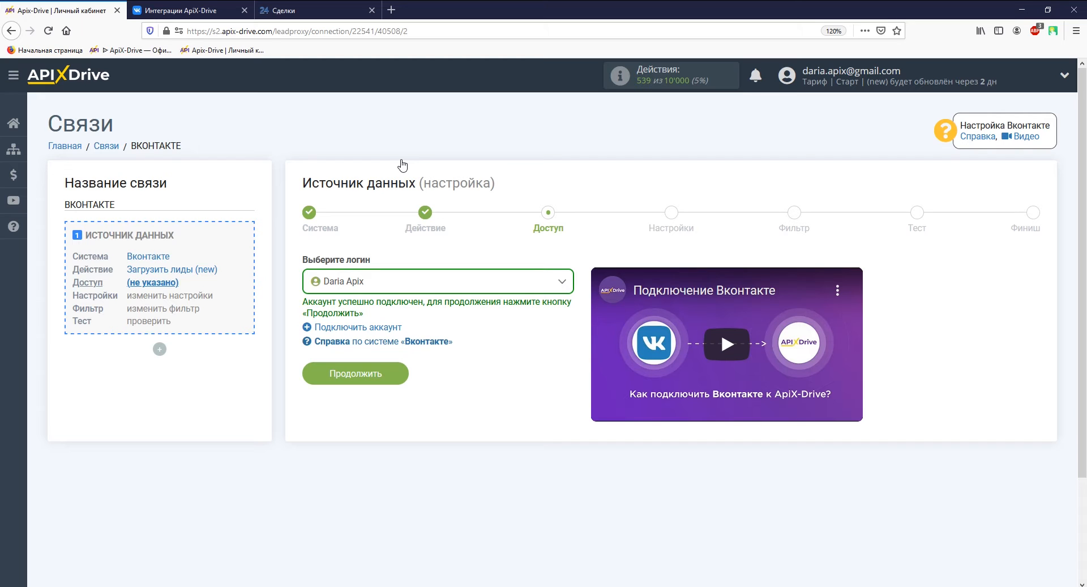
Choose the ApiX-Drive group, enable automatic connection of all current and new forms, and continue
left_click(383, 380)
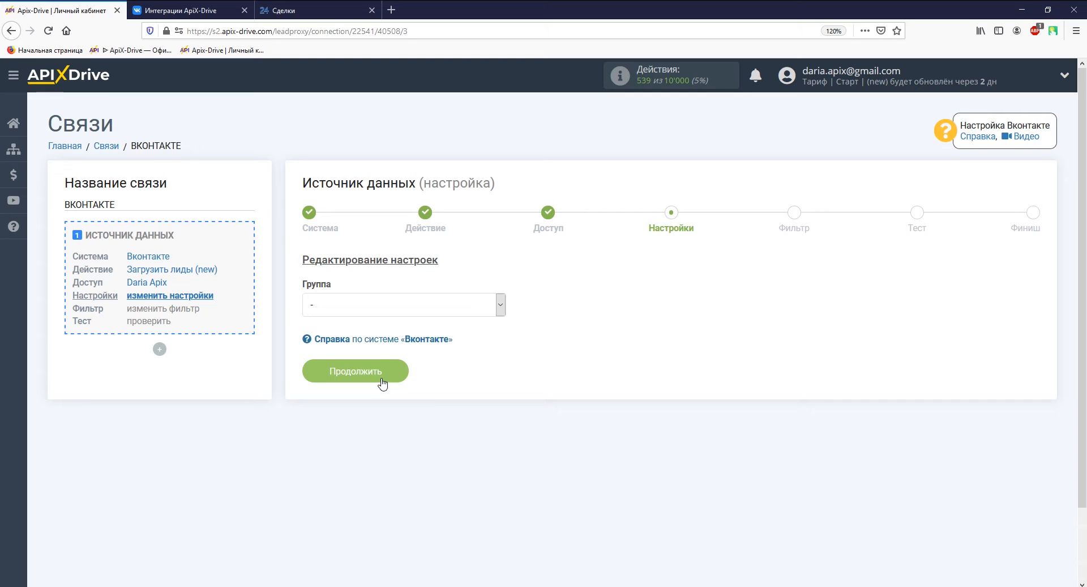
left_click(376, 305)
left_click(376, 339)
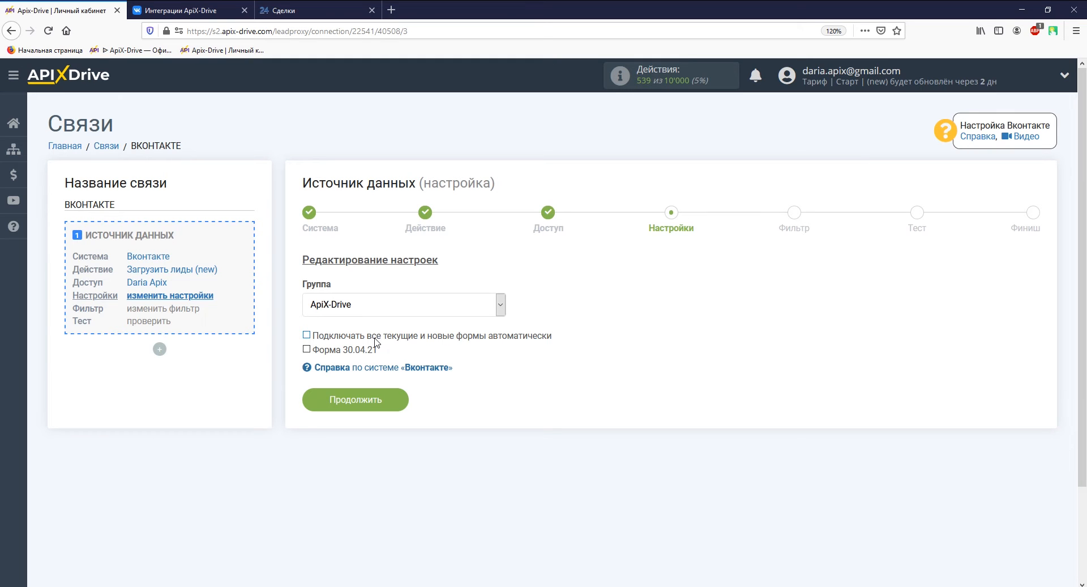
left_click(376, 335)
left_click(378, 400)
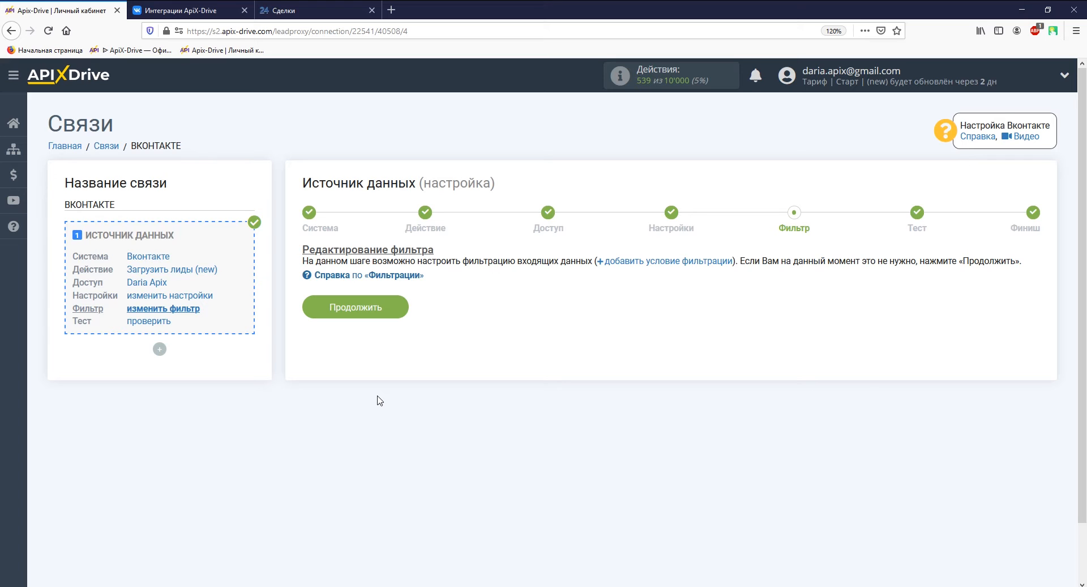
Skip filters, accept the loaded test lead data, and start the data-receiving setup
left_click(391, 306)
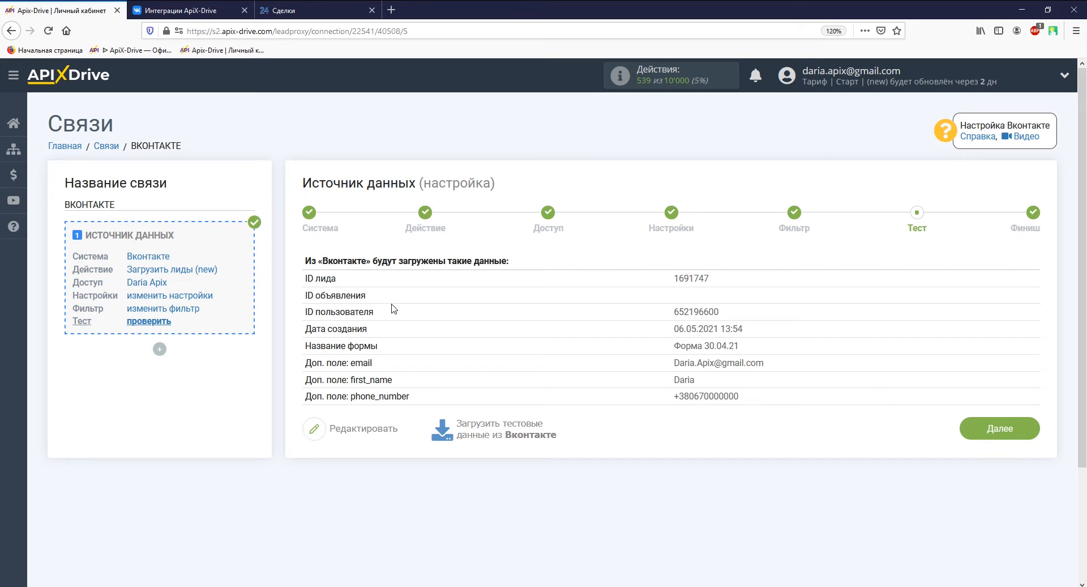
left_click(974, 436)
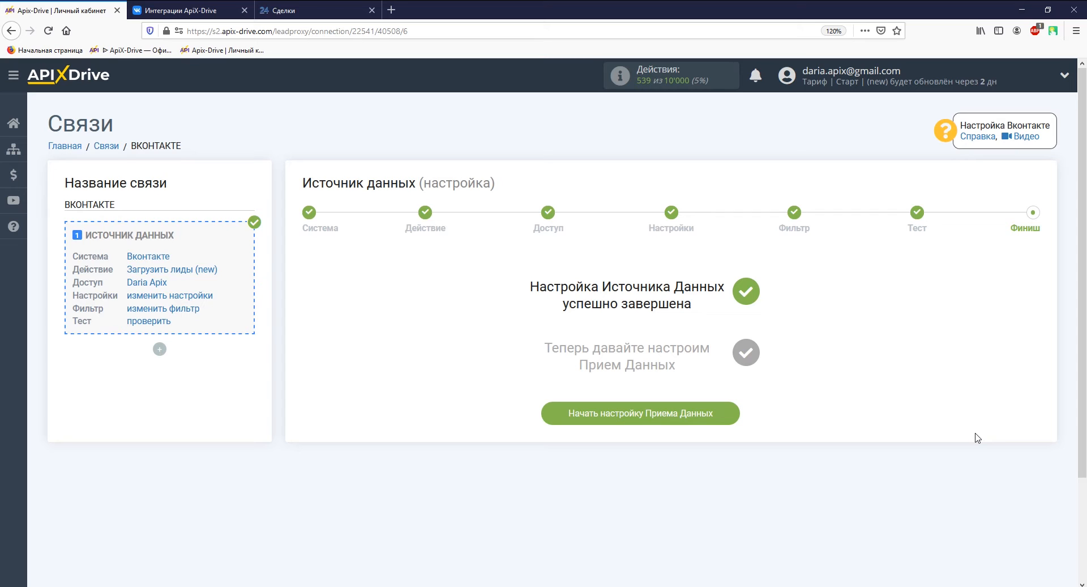
left_click(709, 414)
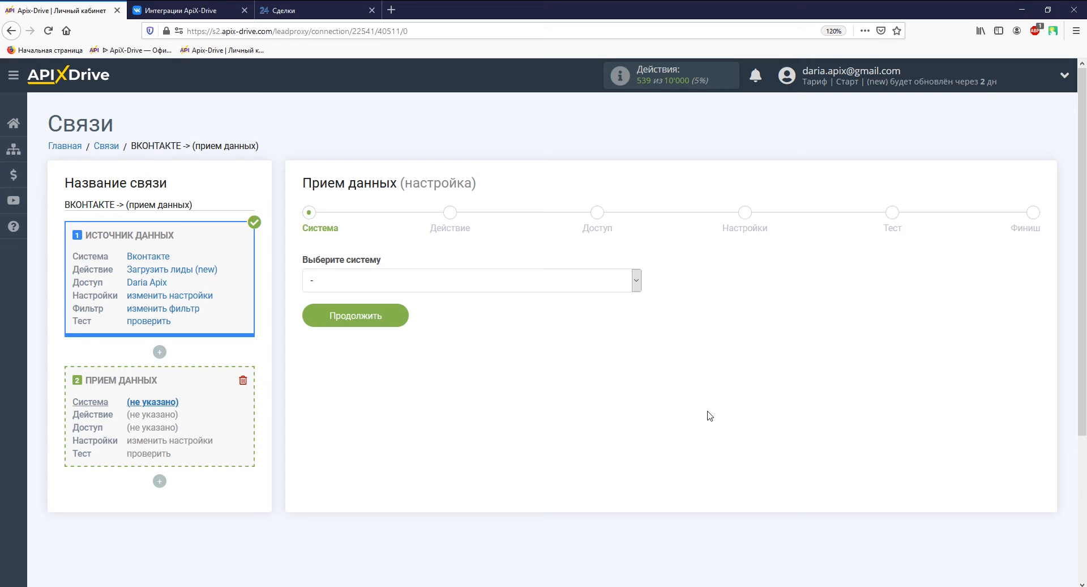
Select Битрикс24 as the receiving system
left_click(636, 280)
left_click_drag(636, 308, 622, 552)
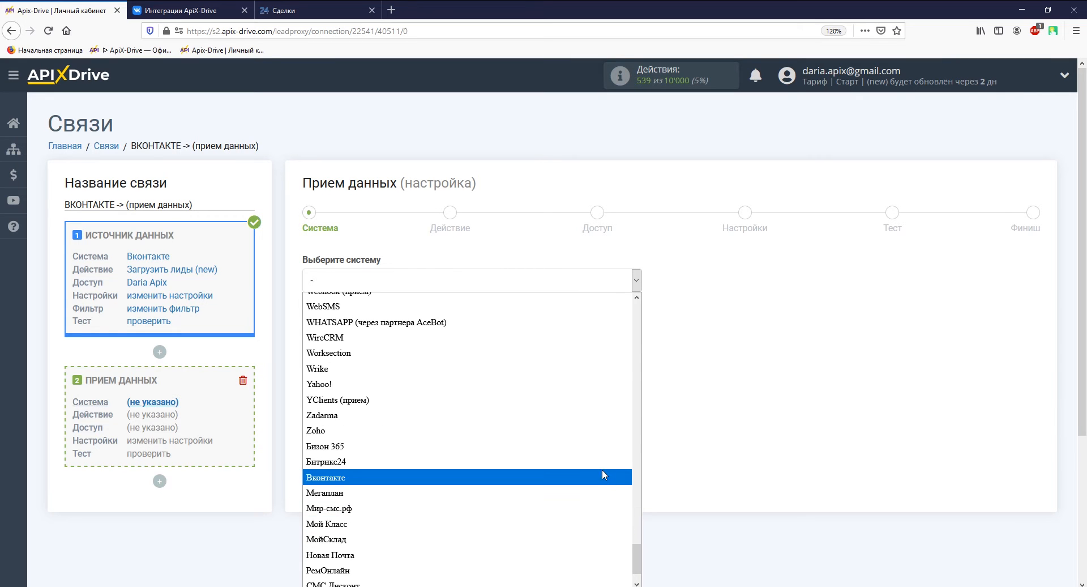
left_click(601, 461)
left_click(408, 321)
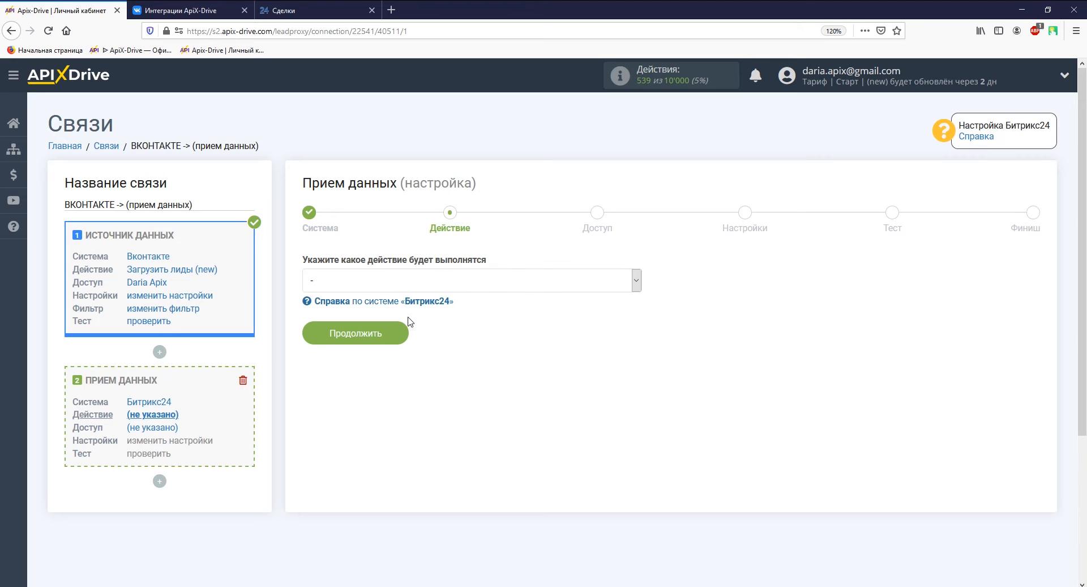
Set the Bitrix24 action to Отправка сделок and continue to account access
left_click(406, 281)
left_click(409, 373)
left_click(393, 344)
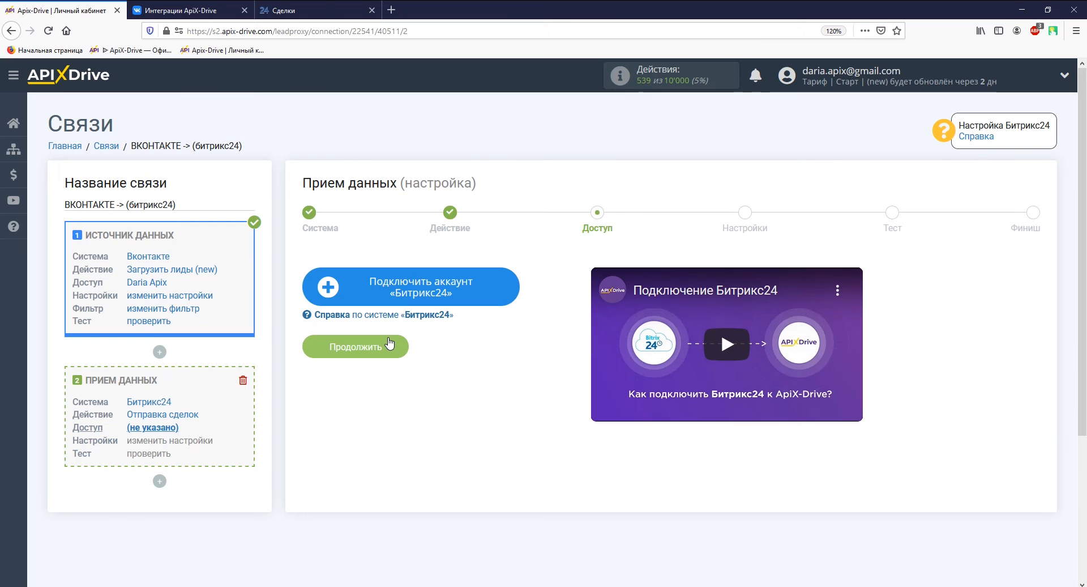
Begin the Bitrix24 account connection keeping cloud installation and Украина, then go to the Deals board
left_click(357, 289)
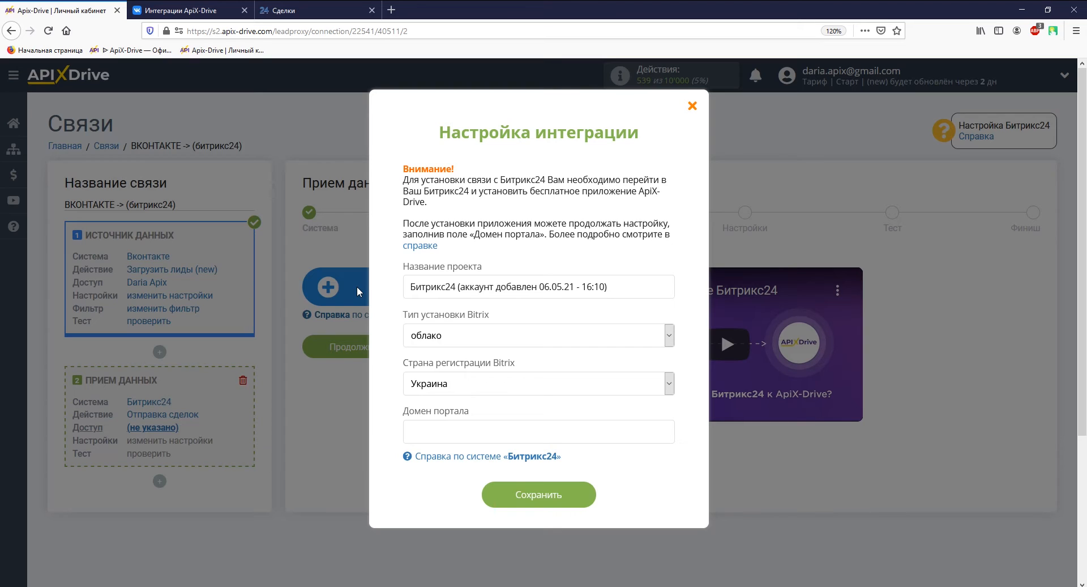
left_click(461, 333)
left_click(461, 335)
left_click(463, 378)
left_click(464, 381)
left_click(325, 9)
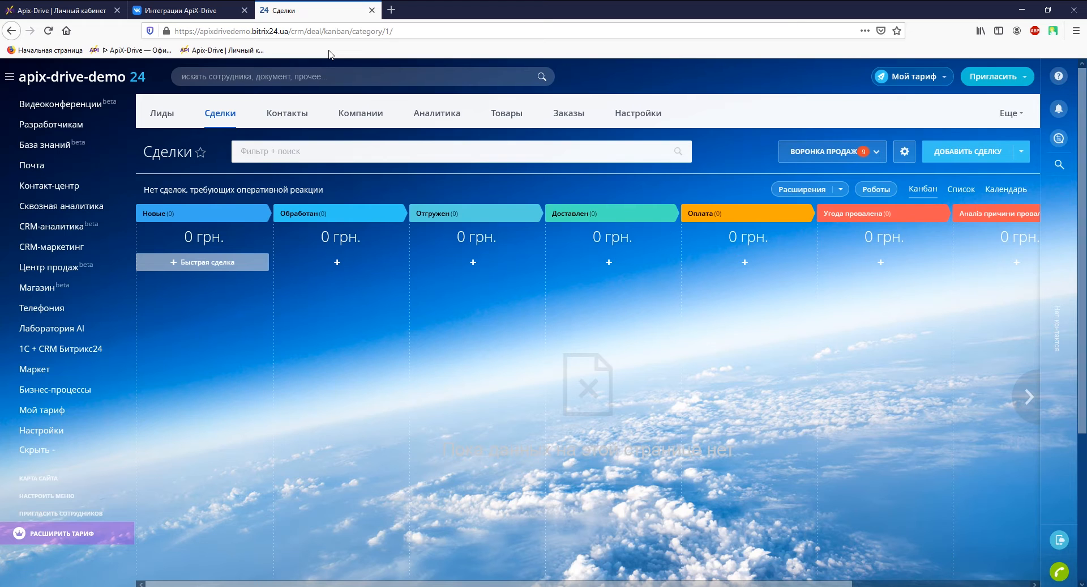
Search the marketplace for apix-drive and install the app, accepting licence and privacy agreements
left_click(50, 370)
type("apix-drive")
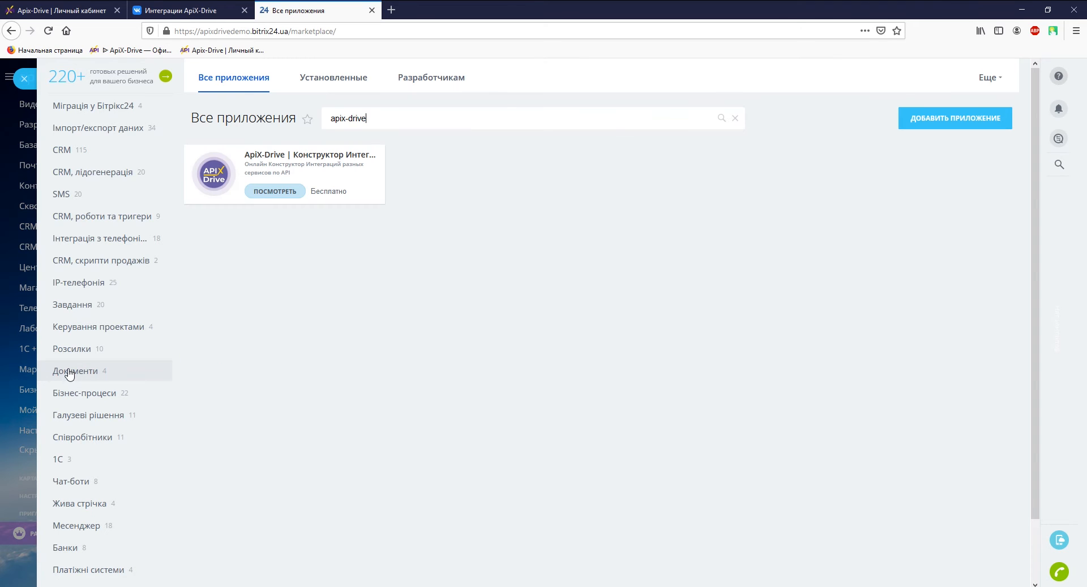
left_click(270, 195)
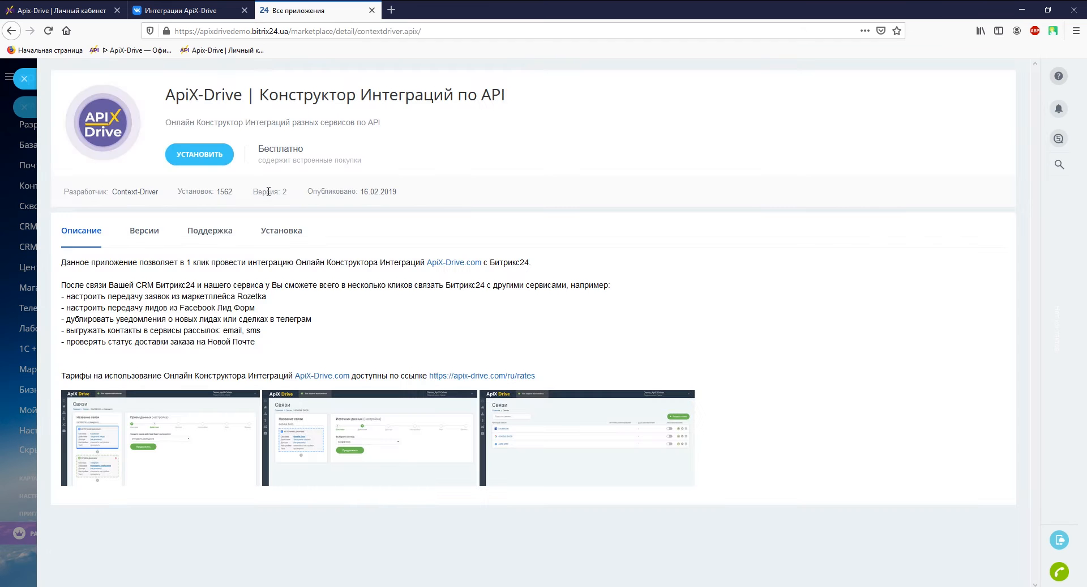
left_click(216, 159)
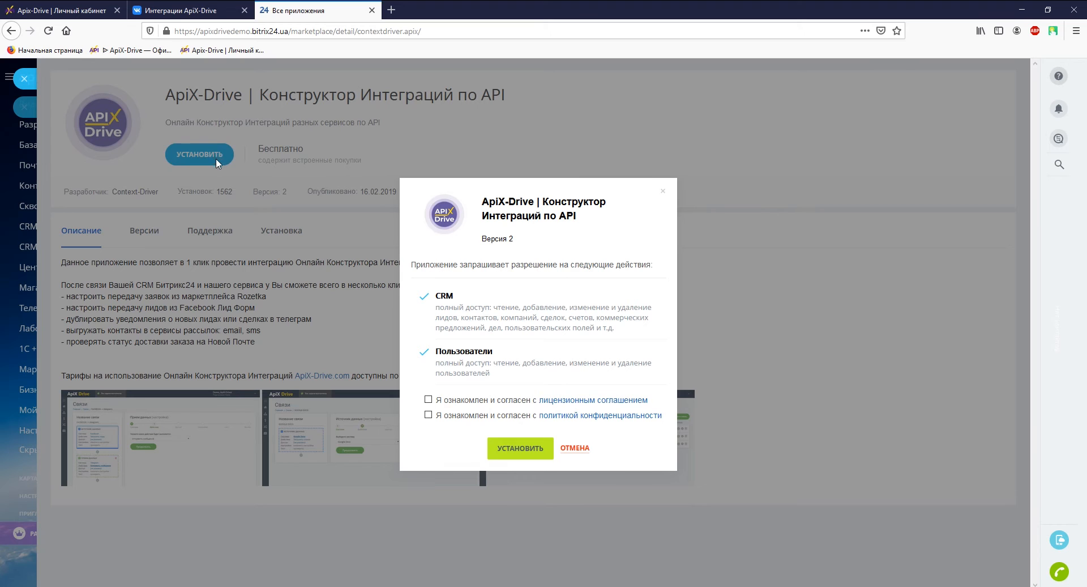
left_click(428, 399)
left_click(428, 415)
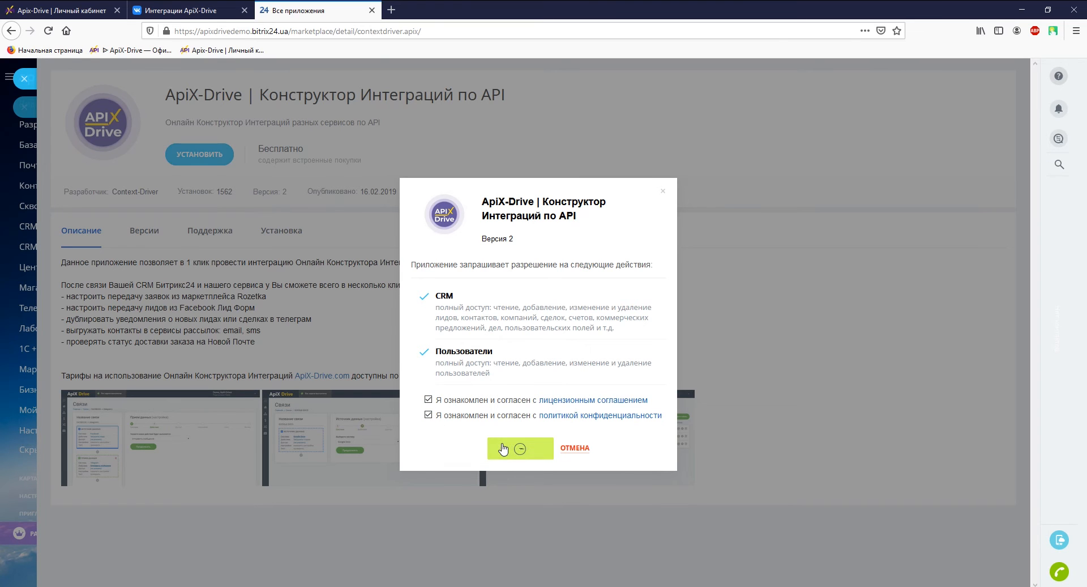
left_click(504, 448)
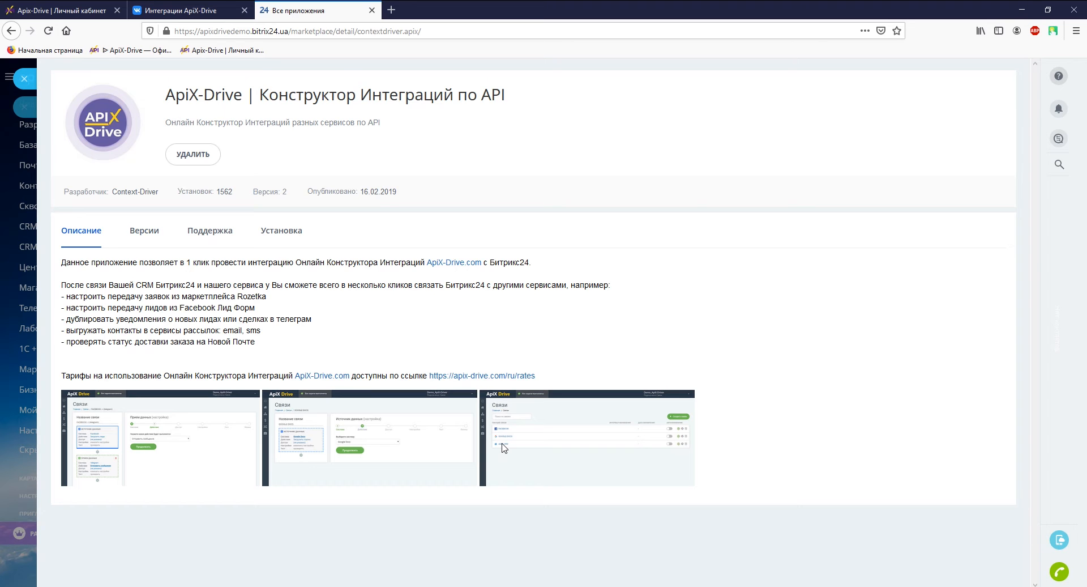
Reload the marketplace to confirm the app is installed and select the portal domain in the address bar
left_click(24, 78)
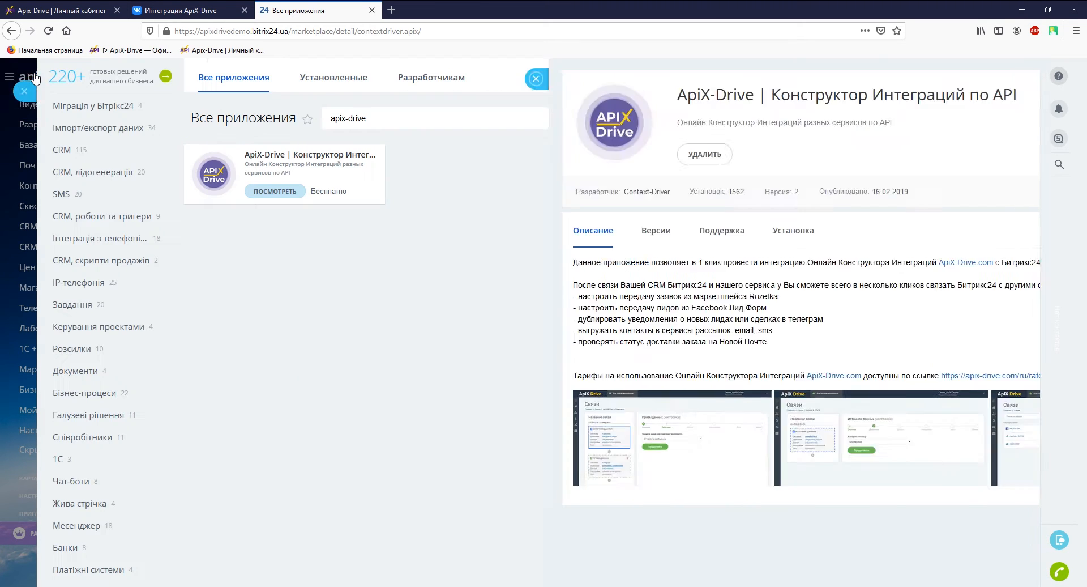
left_click(48, 30)
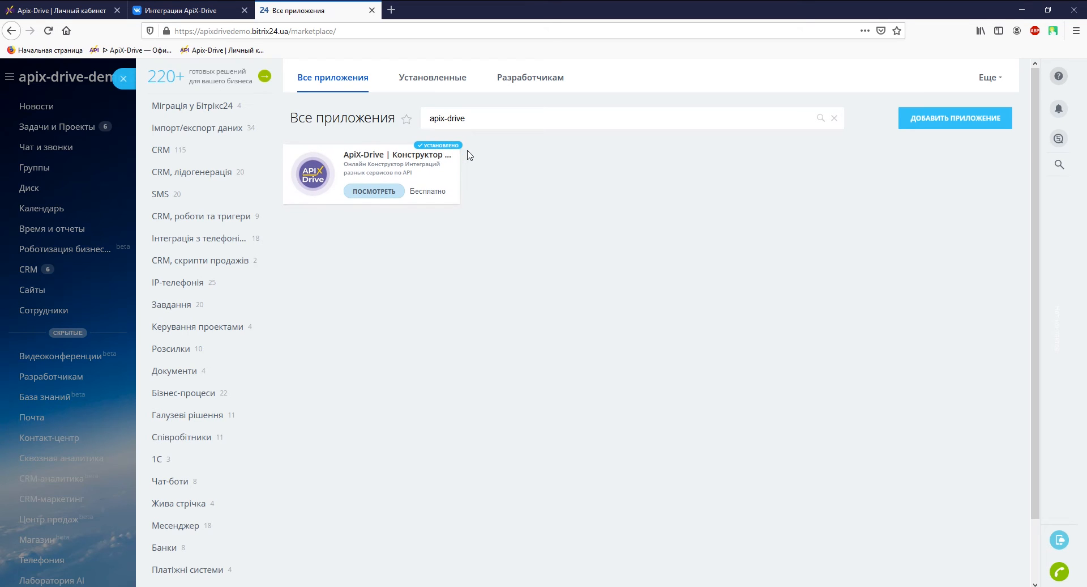
left_click_drag(201, 31, 290, 33)
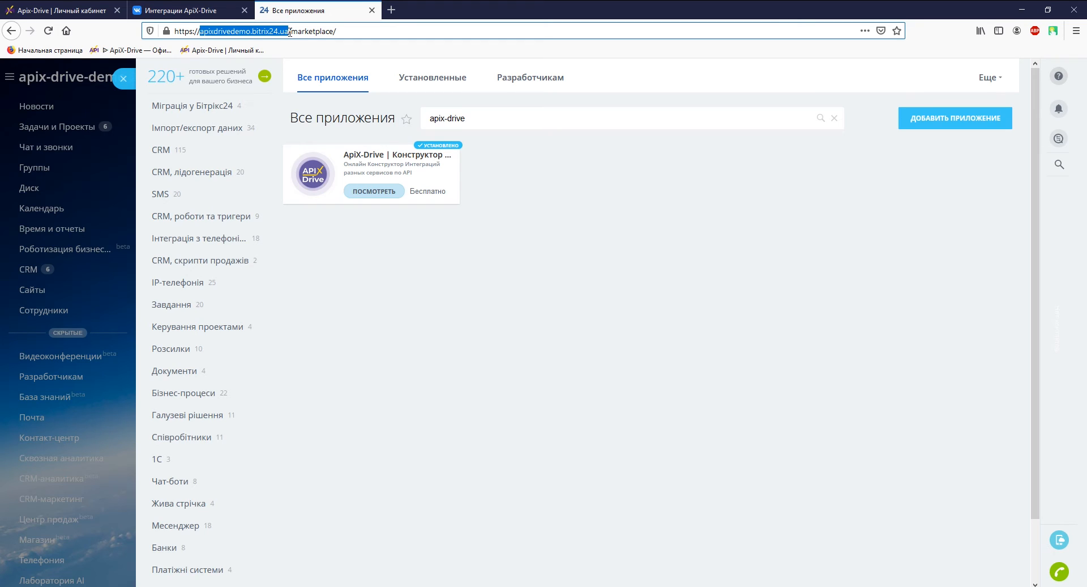
Paste the domain apixdrivedemo.bitrix24.ua into ApiX-Drive's Домен портала field and save
right_click(290, 32)
left_click(306, 73)
left_click(88, 10)
left_click(419, 431)
right_click(419, 428)
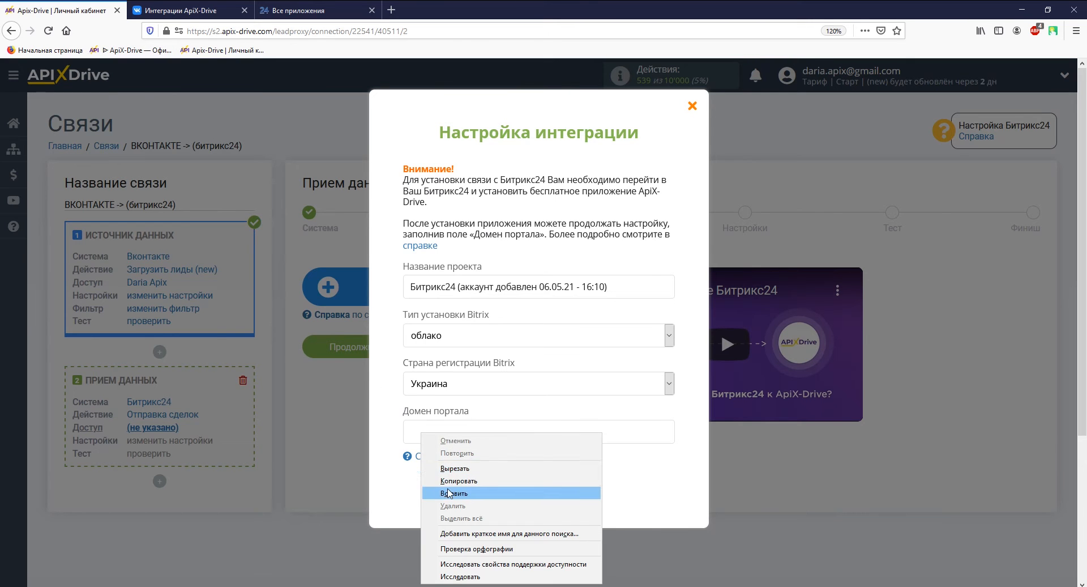
left_click(453, 493)
left_click(494, 501)
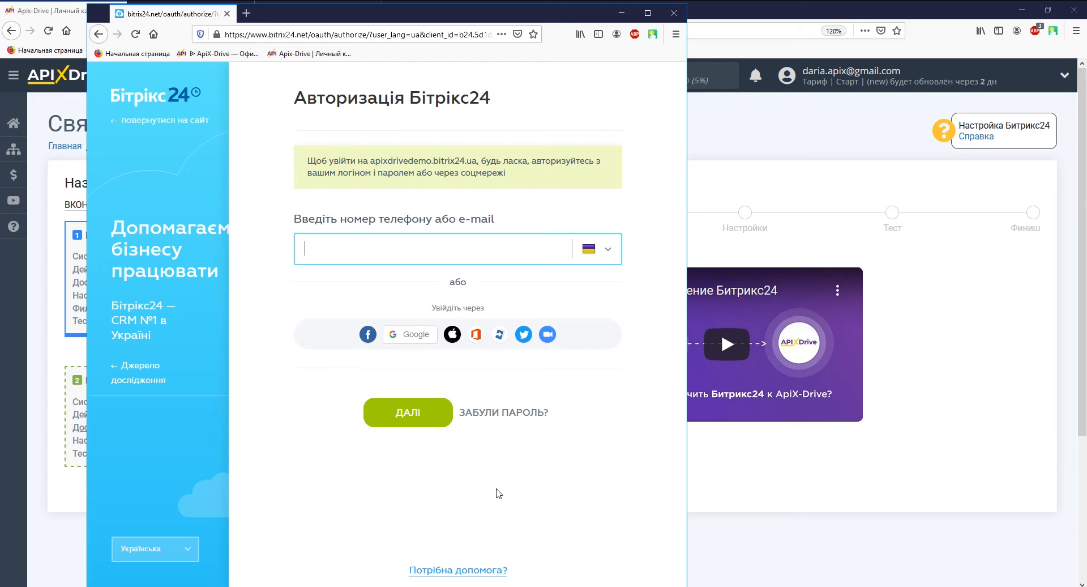
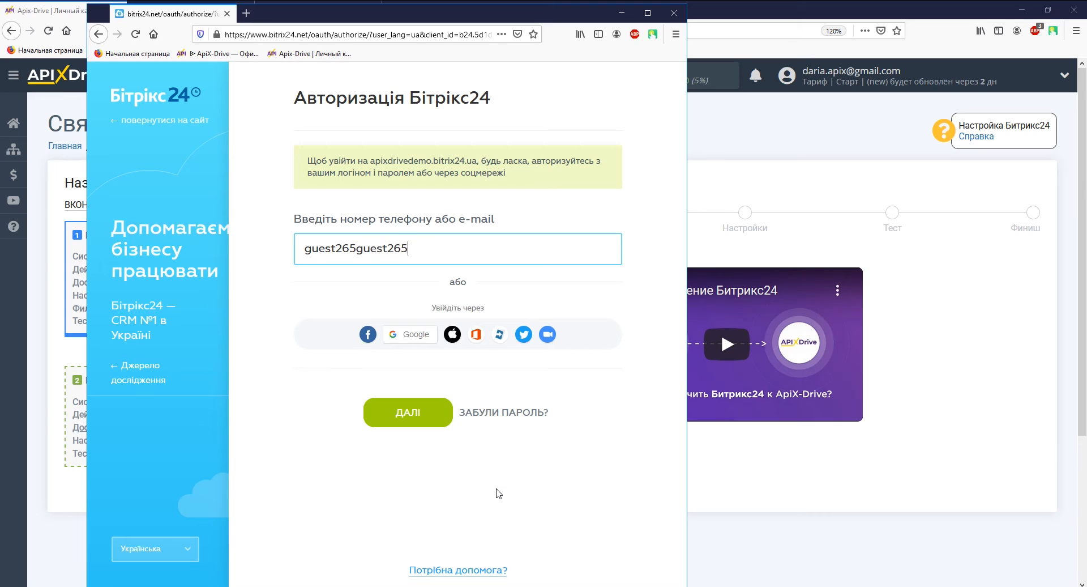
Sign in to the Bitrix24 portal with the account e-mail and password
key("Return")
type("***************")
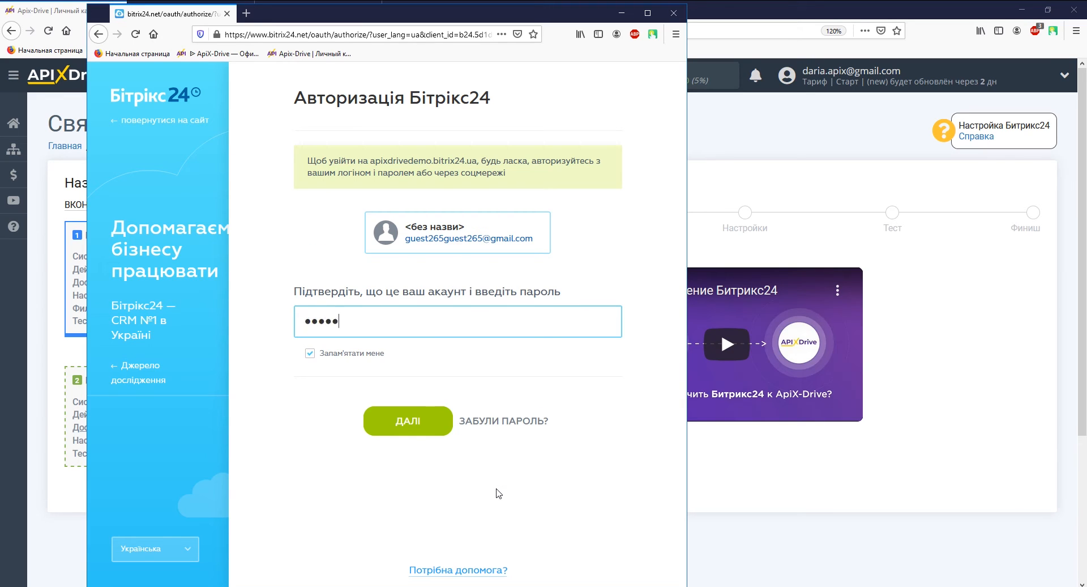
left_click(425, 422)
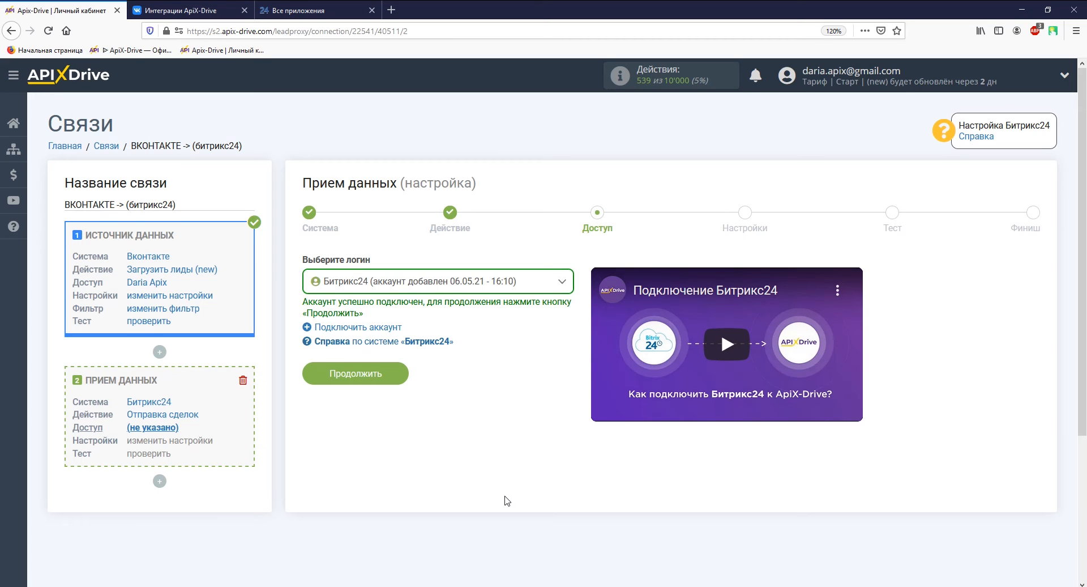
Continue from the Bitrix24 access step to the deal settings form
left_click(388, 371)
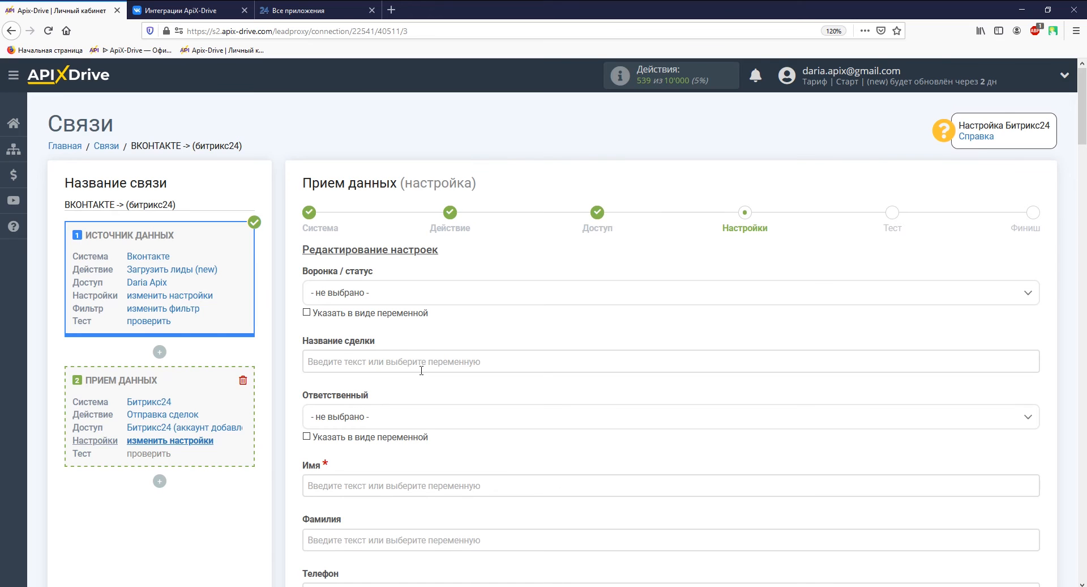
Set the deal stage to Без воронки: Нова and name the deal 'Данные из форм Вконтакте' plus Дата and Время
left_click(425, 293)
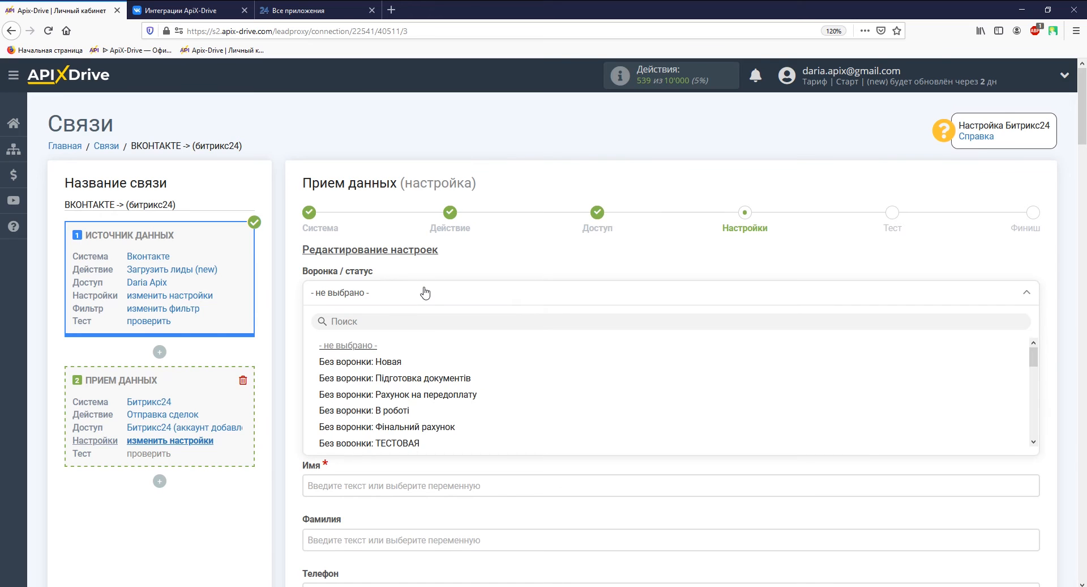
left_click(396, 362)
left_click(397, 361)
scroll(396, 361, "down", 3)
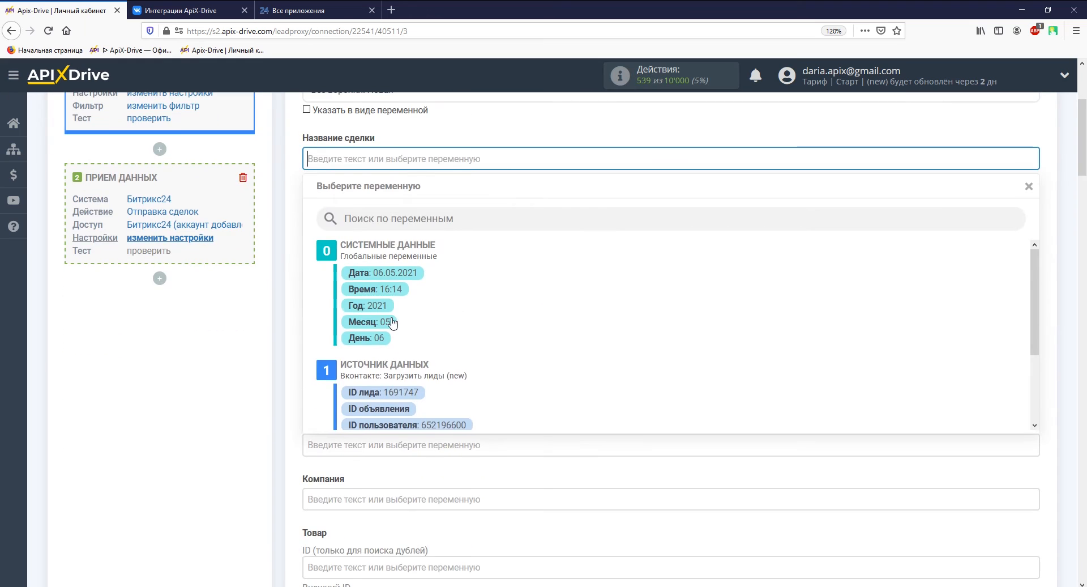
left_click(391, 277)
left_click(509, 159)
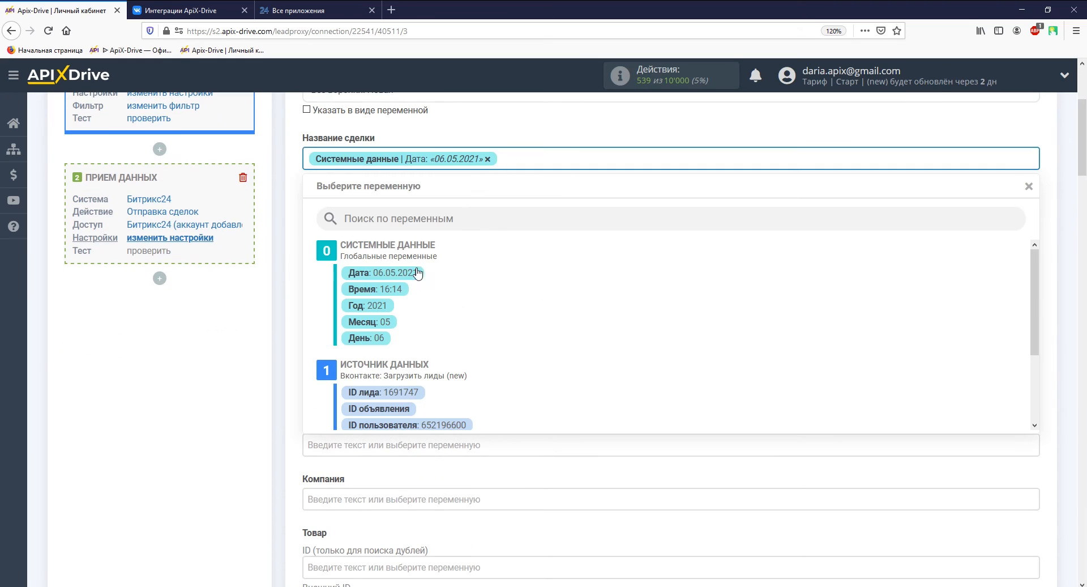
left_click(402, 288)
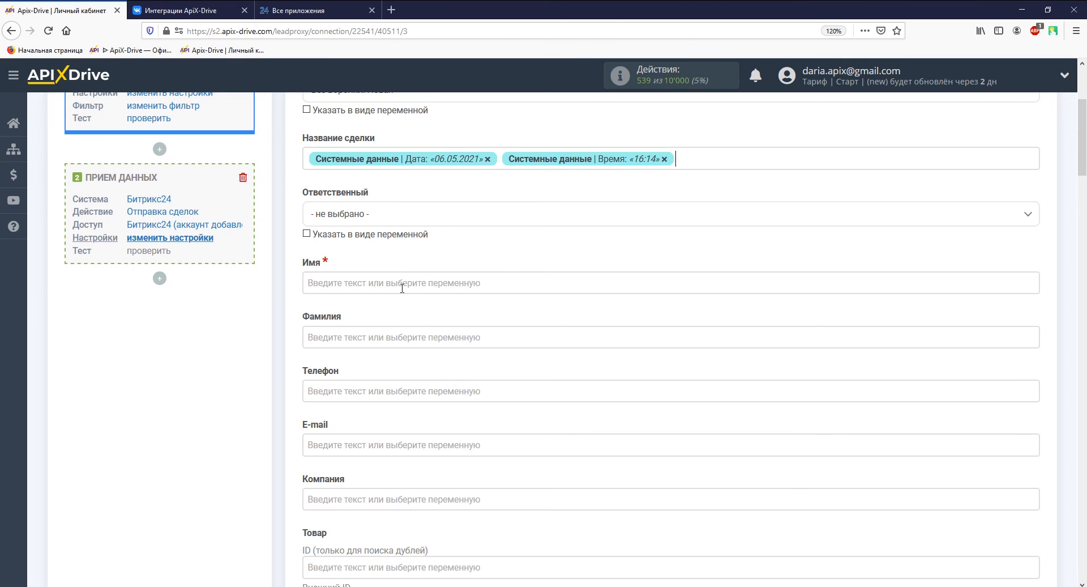
key("Home")
type("Данные из форм")
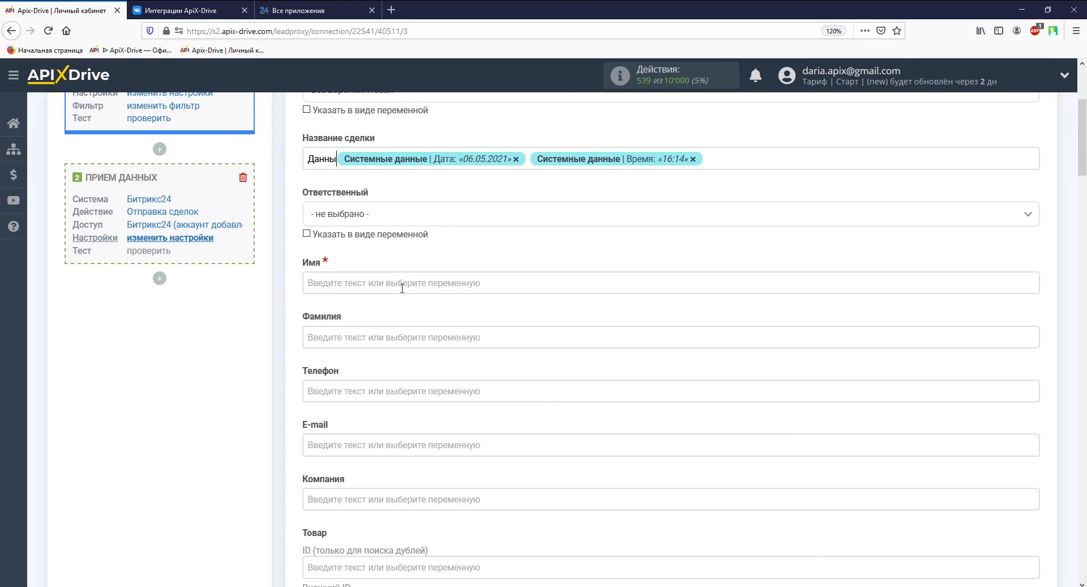
type(" Вконтакте")
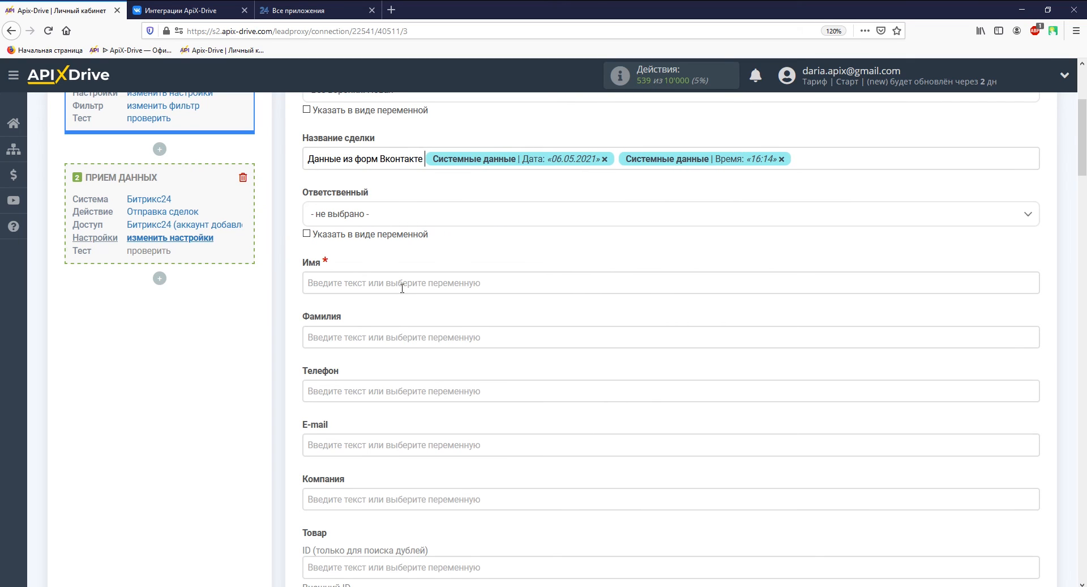
left_click(403, 284)
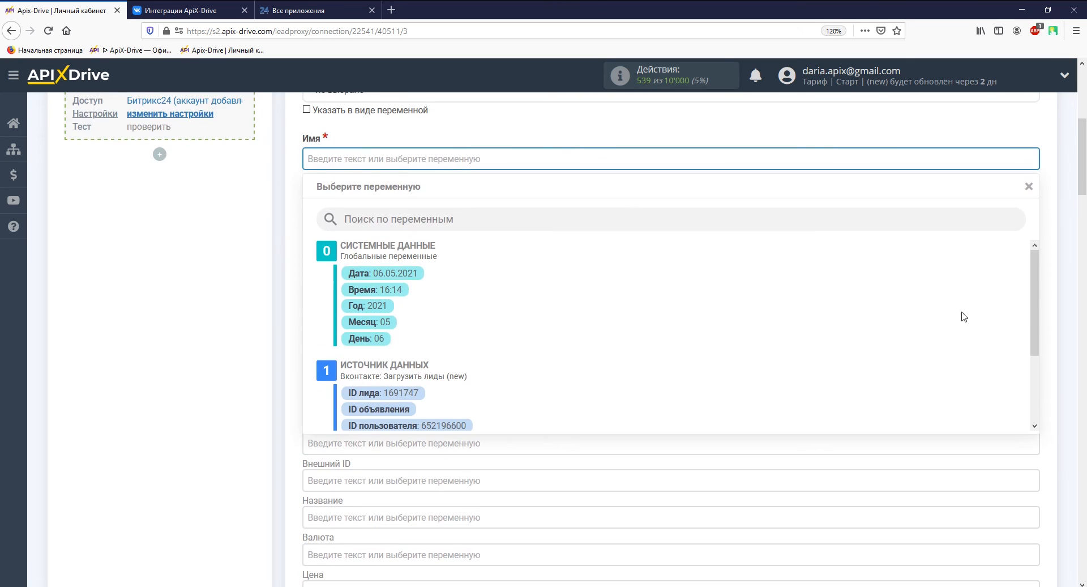
Map the deal's Имя to first_name and Телефон to phone_number from the VKontakte lead
left_click_drag(1034, 324, 1040, 389)
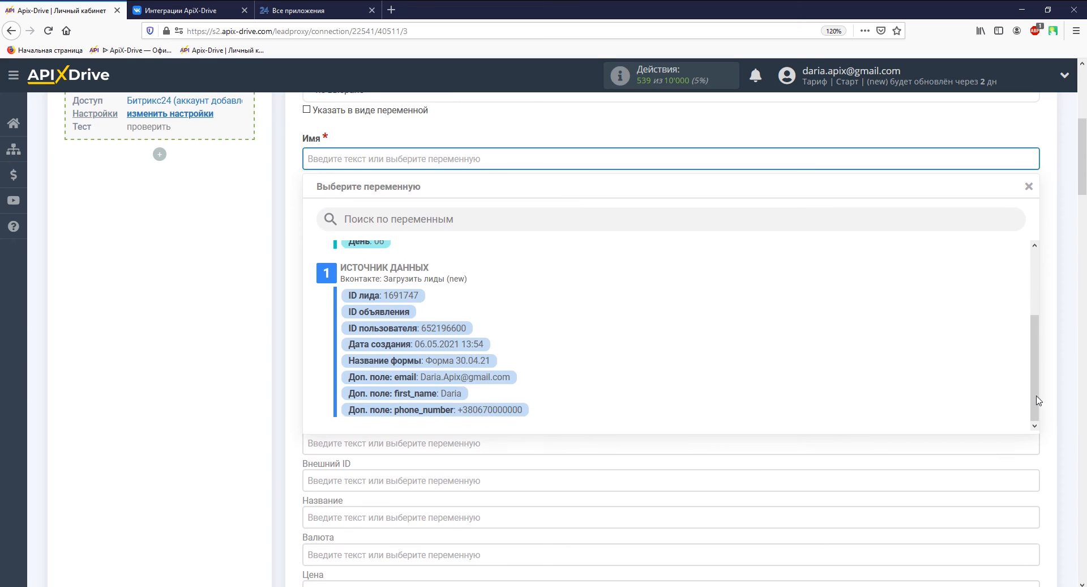
left_click(443, 393)
left_click(423, 262)
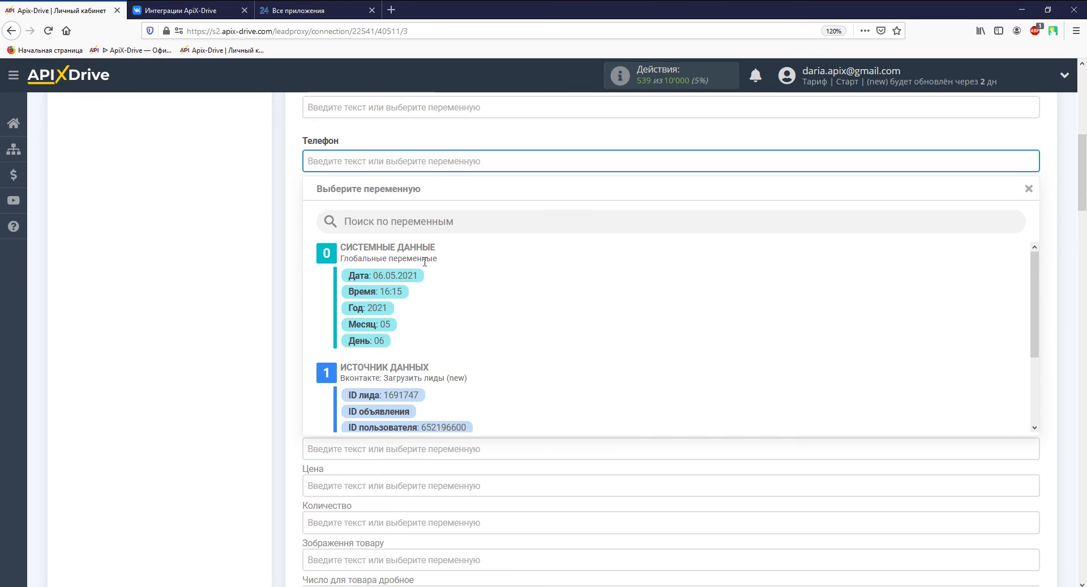
left_click_drag(1032, 327, 1034, 392)
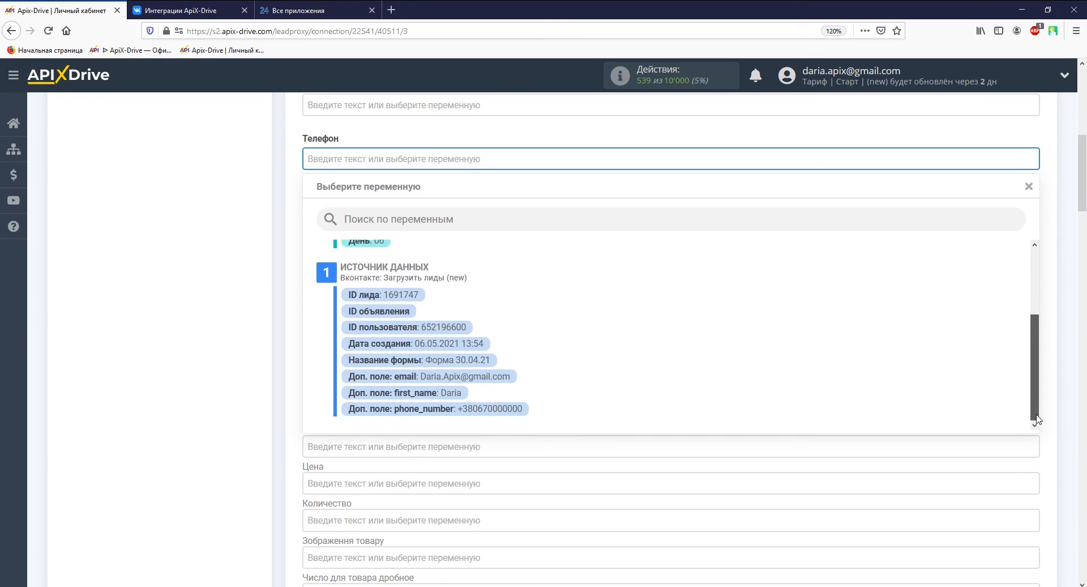
left_click(516, 408)
Map E-mail to email and Таймлайн: Комментарий to Название формы, then save the mapping
left_click(472, 205)
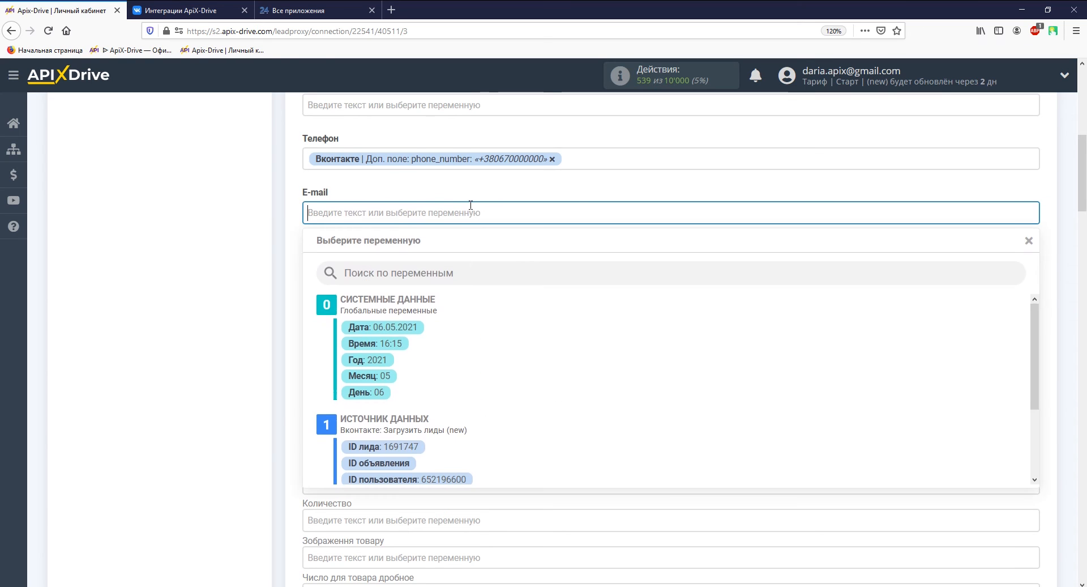
left_click_drag(1034, 309, 1034, 374)
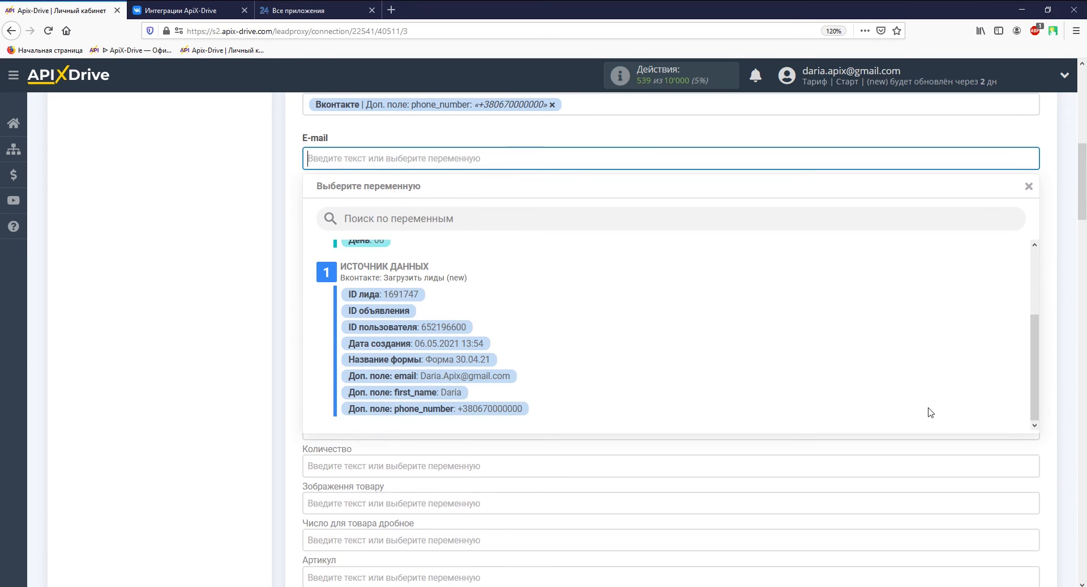
left_click(499, 378)
scroll(497, 376, "down", 9)
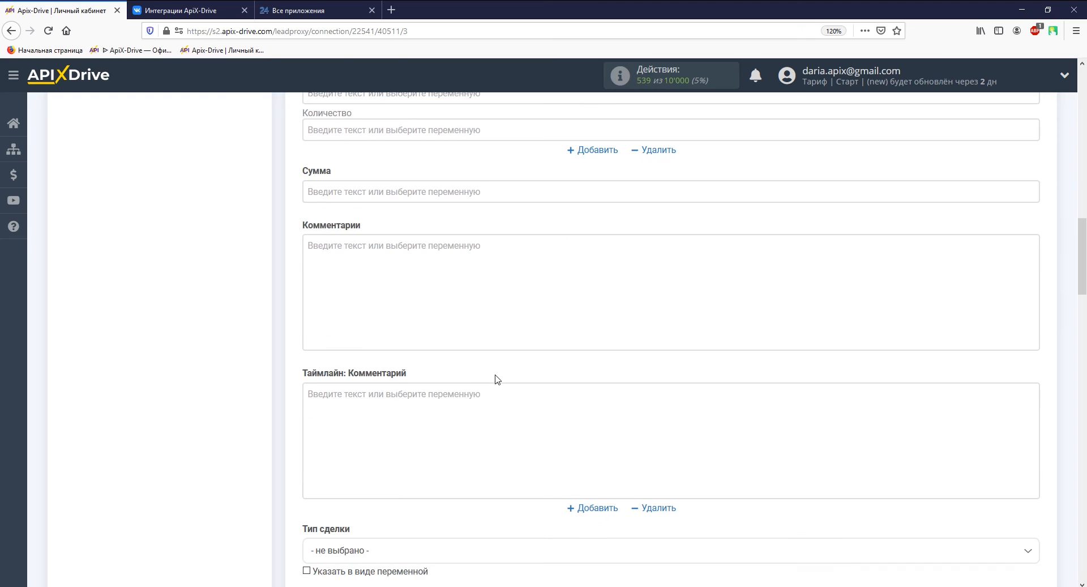
left_click(494, 399)
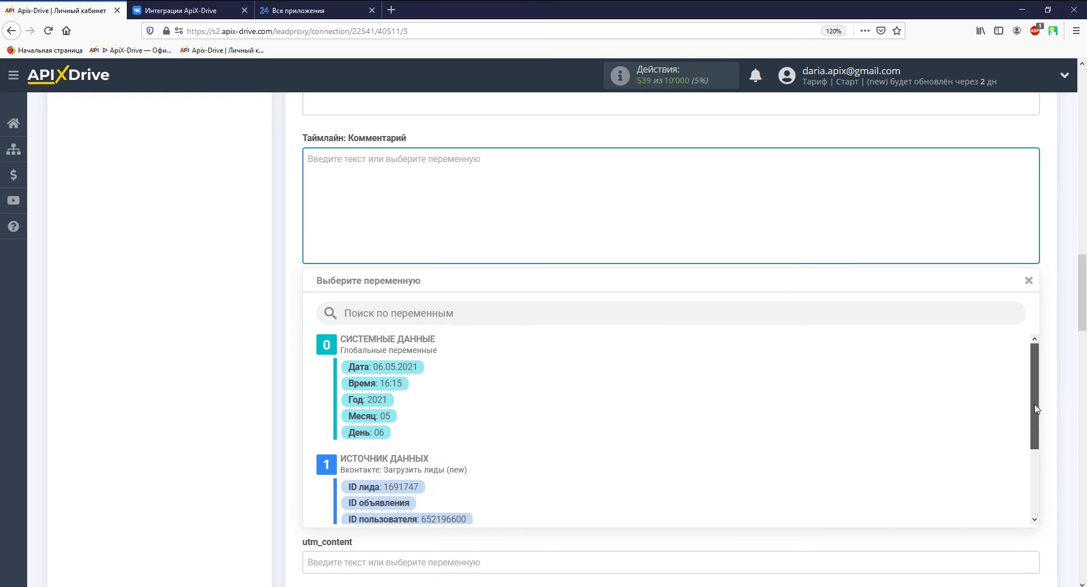
left_click_drag(1034, 408, 1031, 513)
left_click(480, 453)
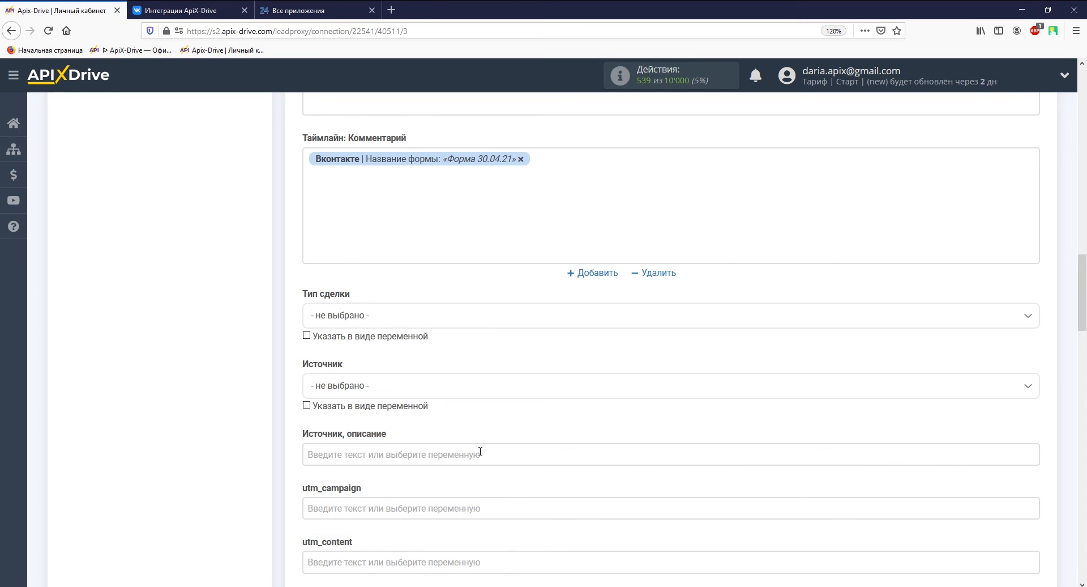
scroll(481, 451, "down", 10)
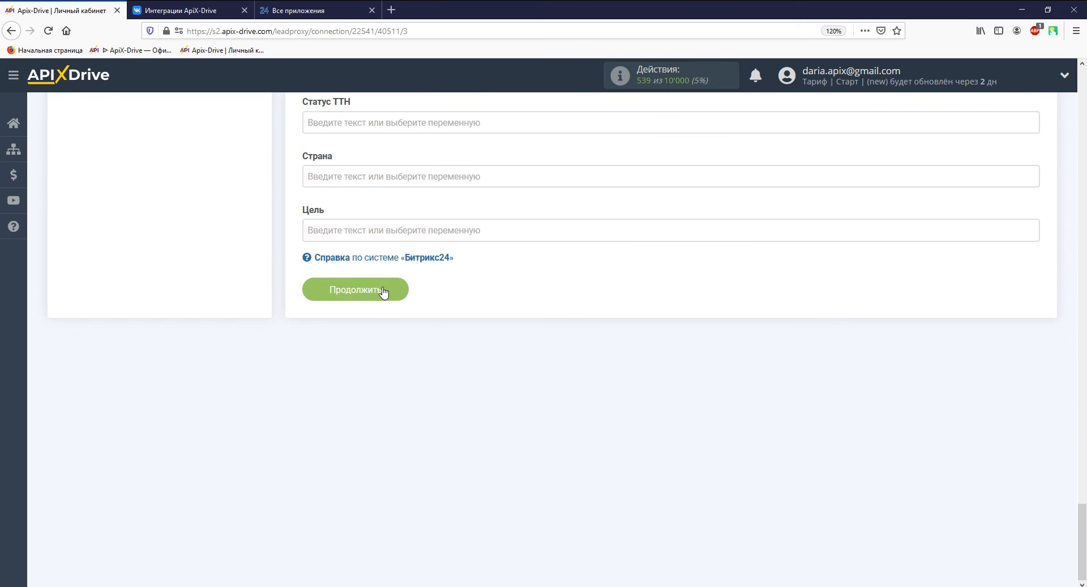
left_click(377, 291)
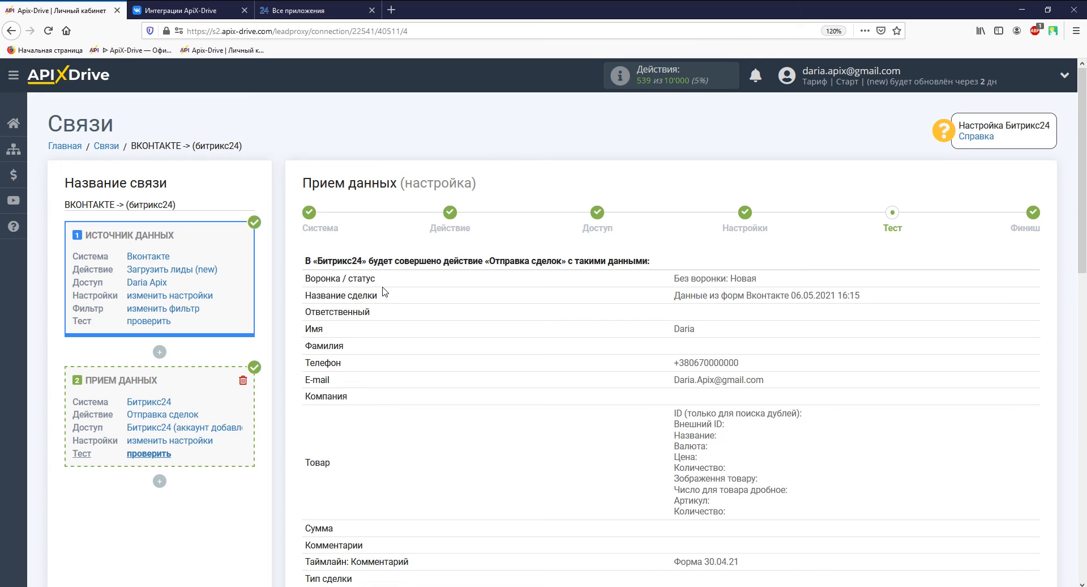
Send the test deal to Bitrix24 and go to the Bitrix24 tab
scroll(397, 292, "down", 15)
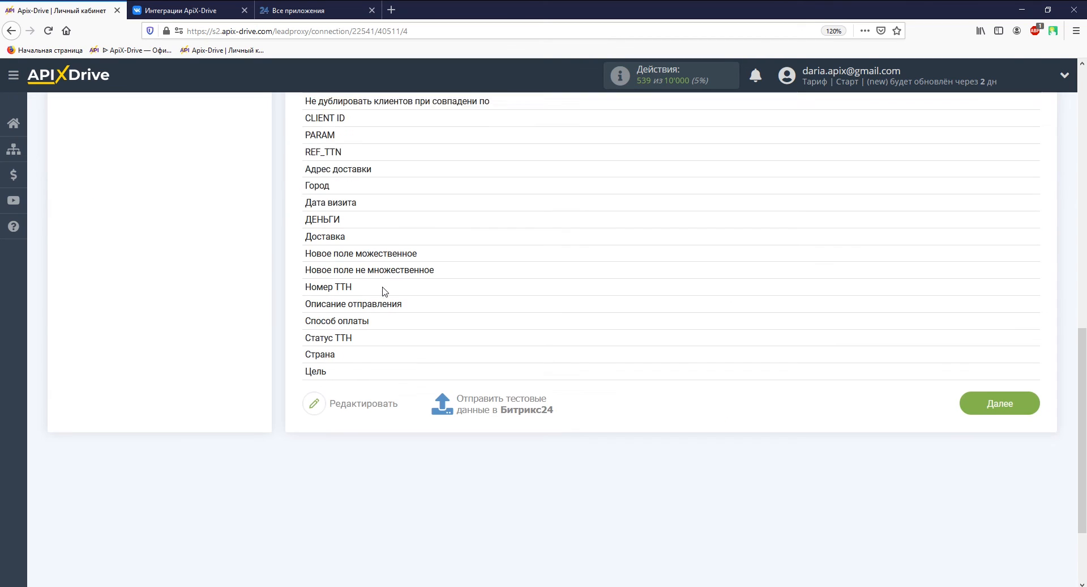
left_click(446, 289)
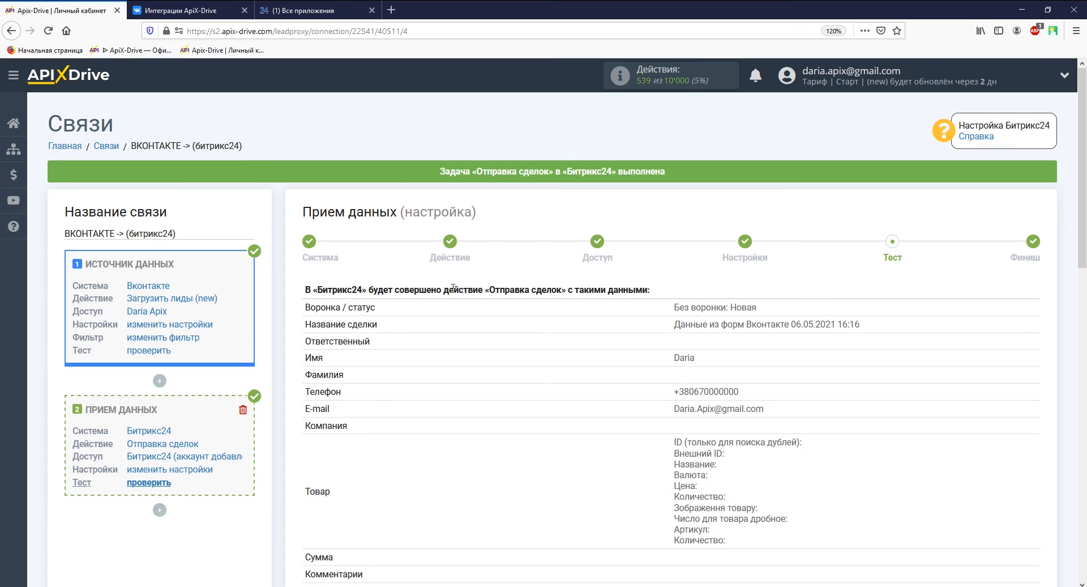
left_click(340, 11)
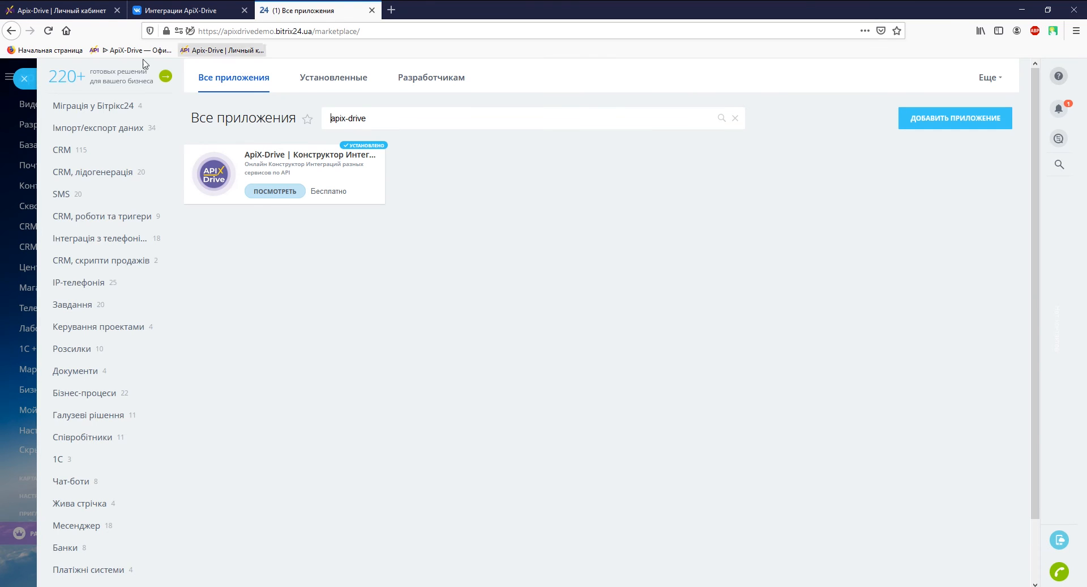
Refresh the Bitrix24 deals board and review the new VKontakte test deal's contact and comment
left_click(23, 79)
left_click(48, 31)
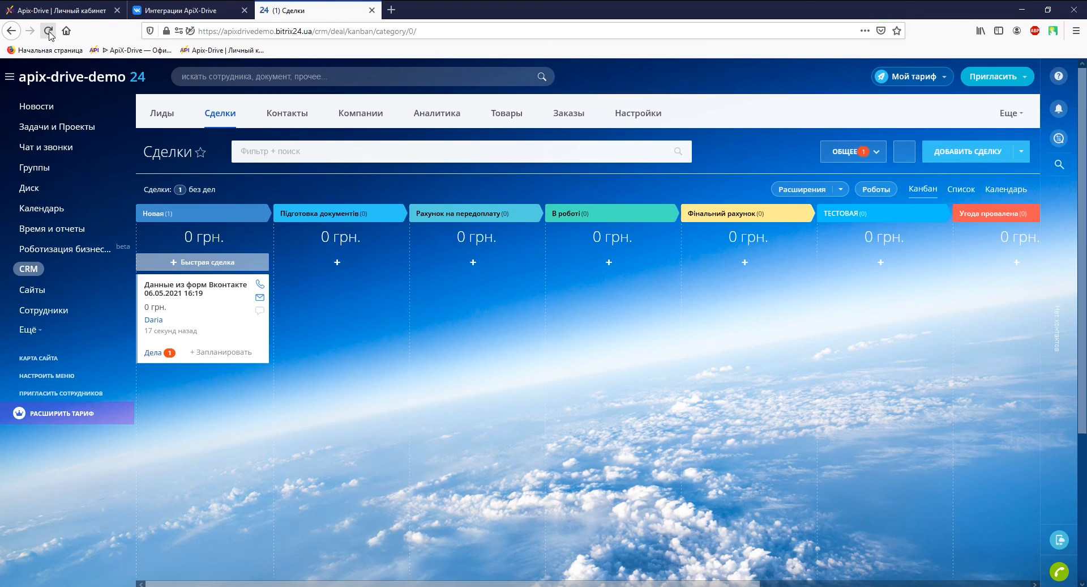
left_click(164, 287)
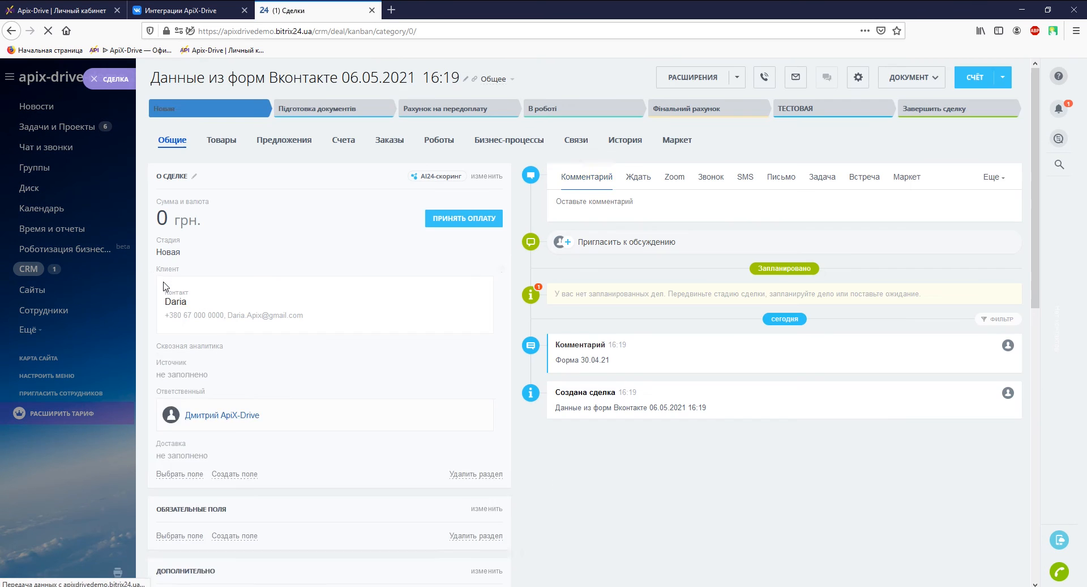
scroll(165, 287, "down", 10)
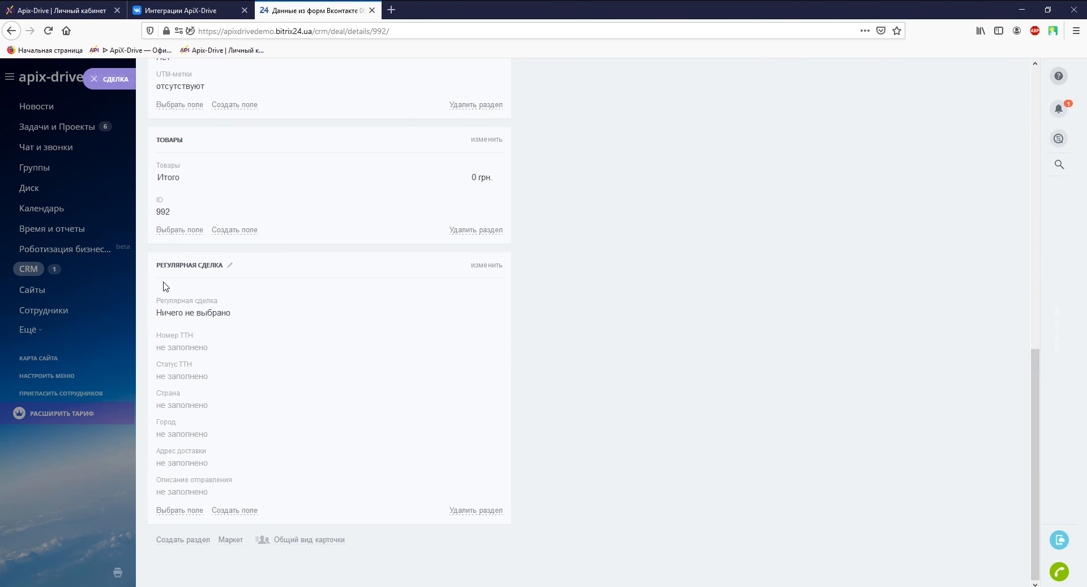
scroll(165, 287, "up", 10)
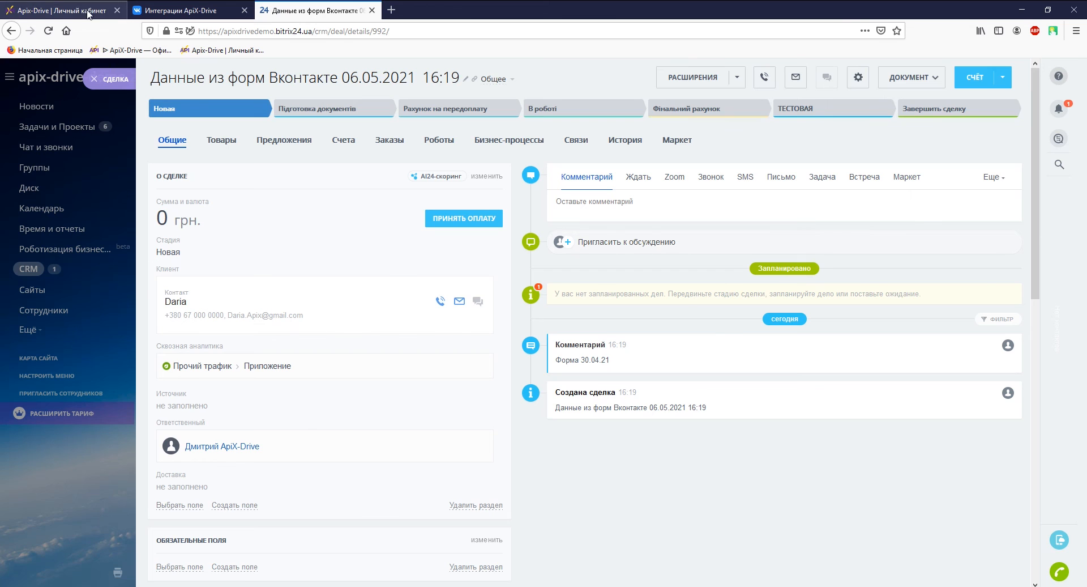
Back in ApiX-Drive, finish the data-receiving setup after testing
left_click(66, 10)
scroll(487, 357, "down", 10)
left_click(975, 292)
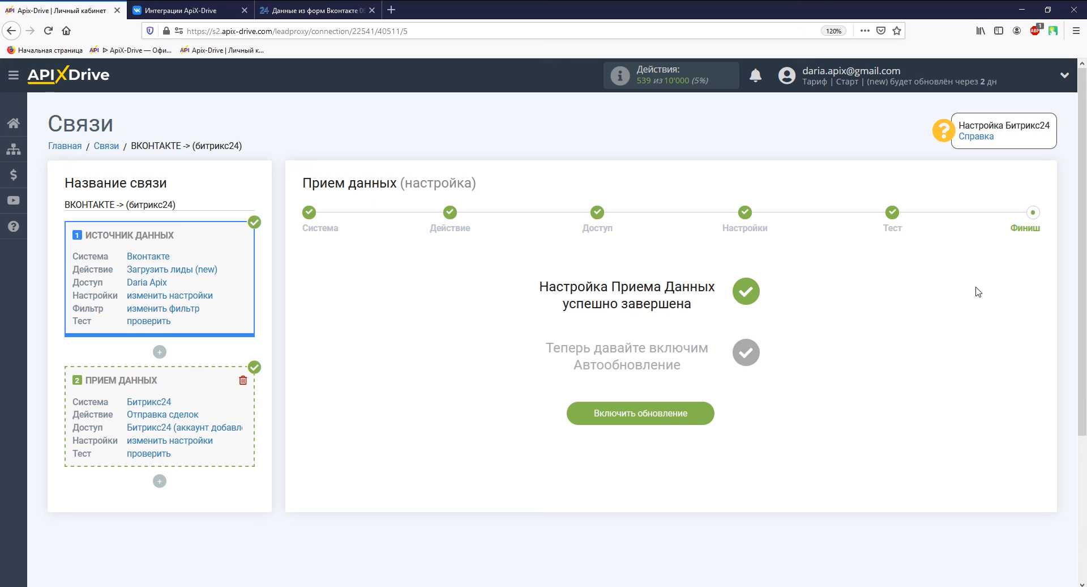
Enable auto-update for the connection and save a 5 минут update interval
left_click(691, 409)
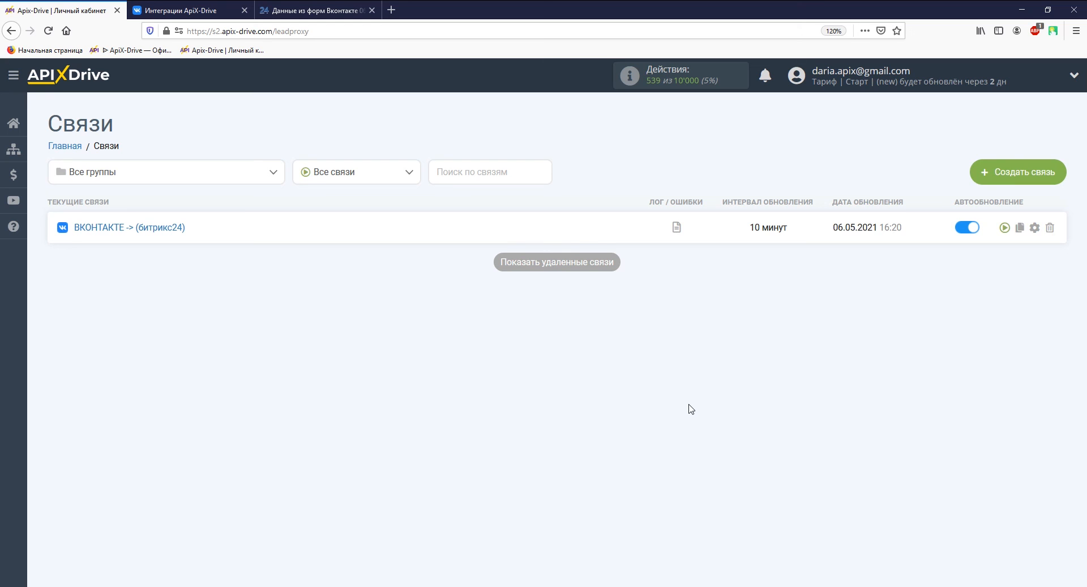
left_click(1035, 227)
left_click(650, 327)
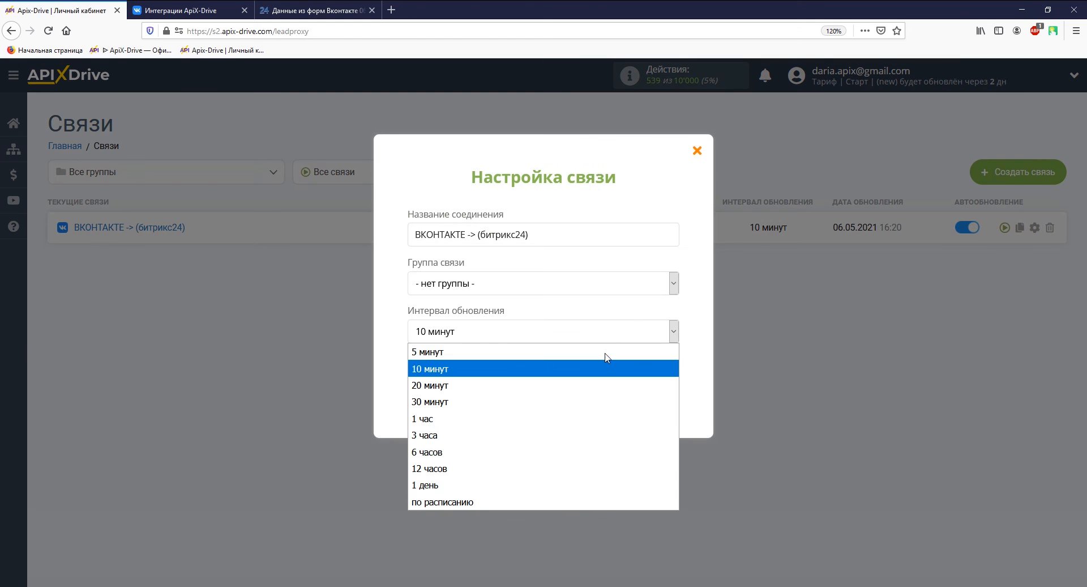
left_click(531, 351)
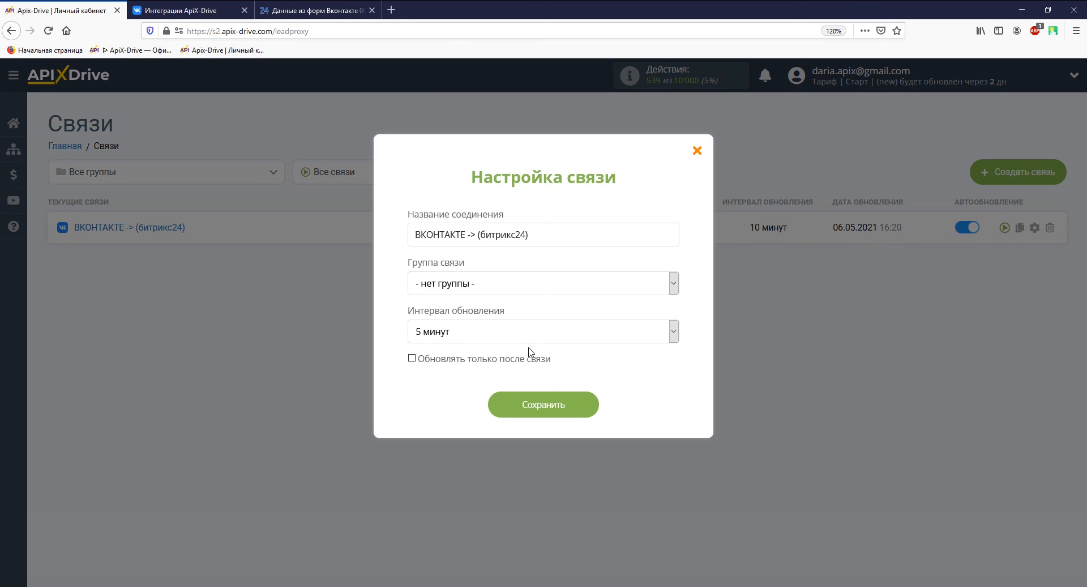
left_click(533, 404)
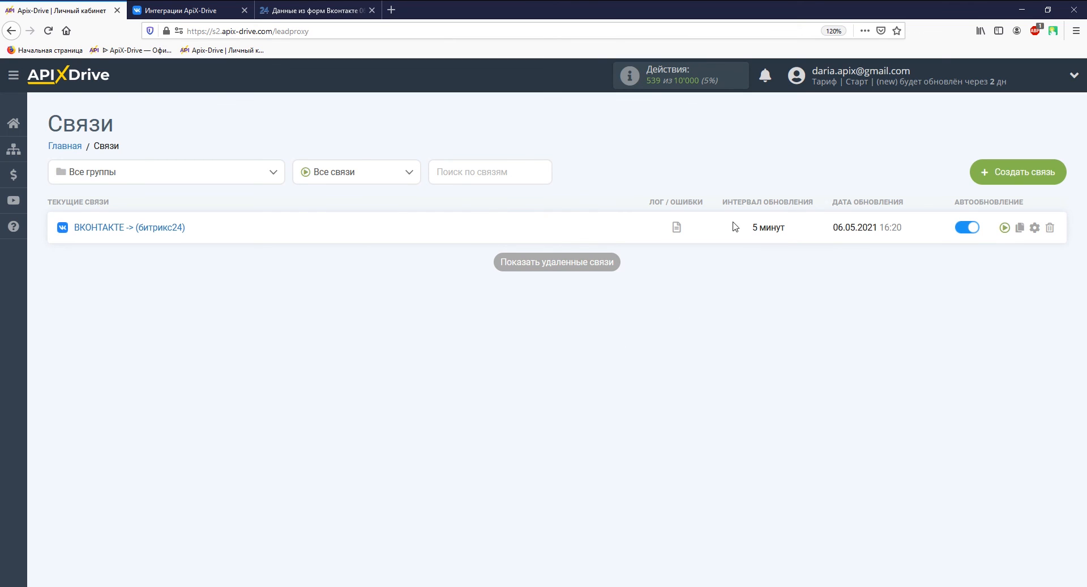